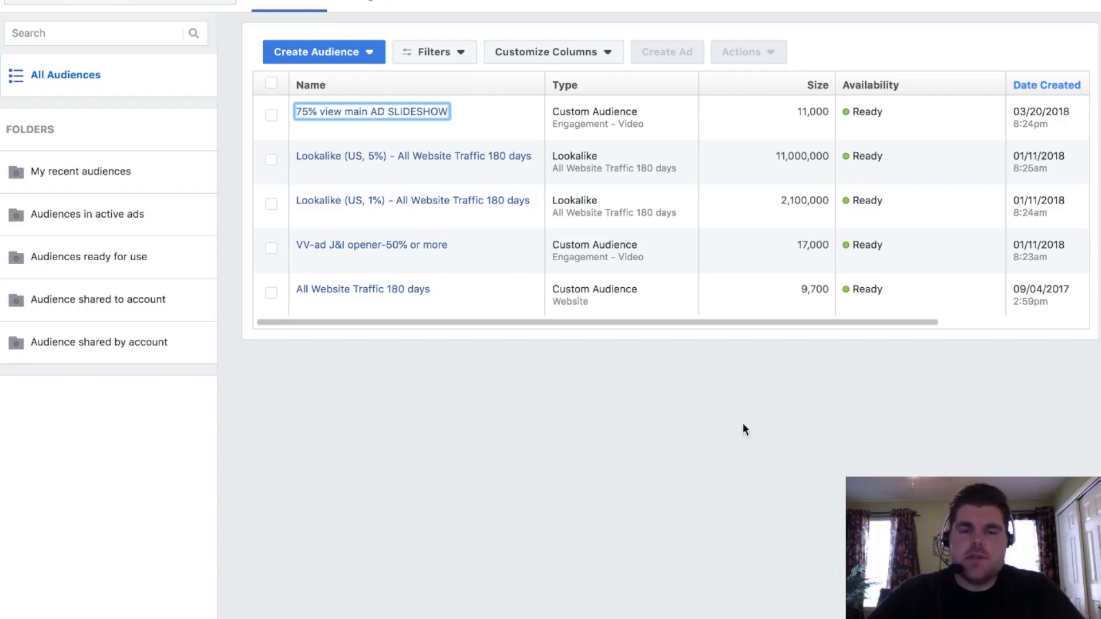
Step: Start a lookalike audience with 75% view main AD SLIDESHOW as its source
mouse_move(392, 180)
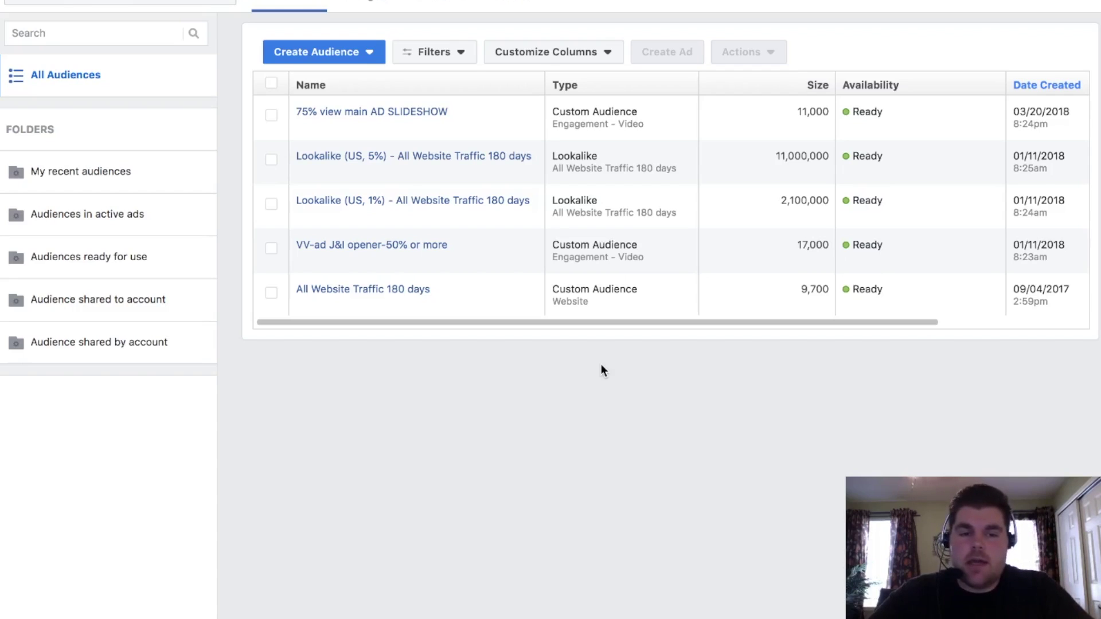
mouse_move(413, 201)
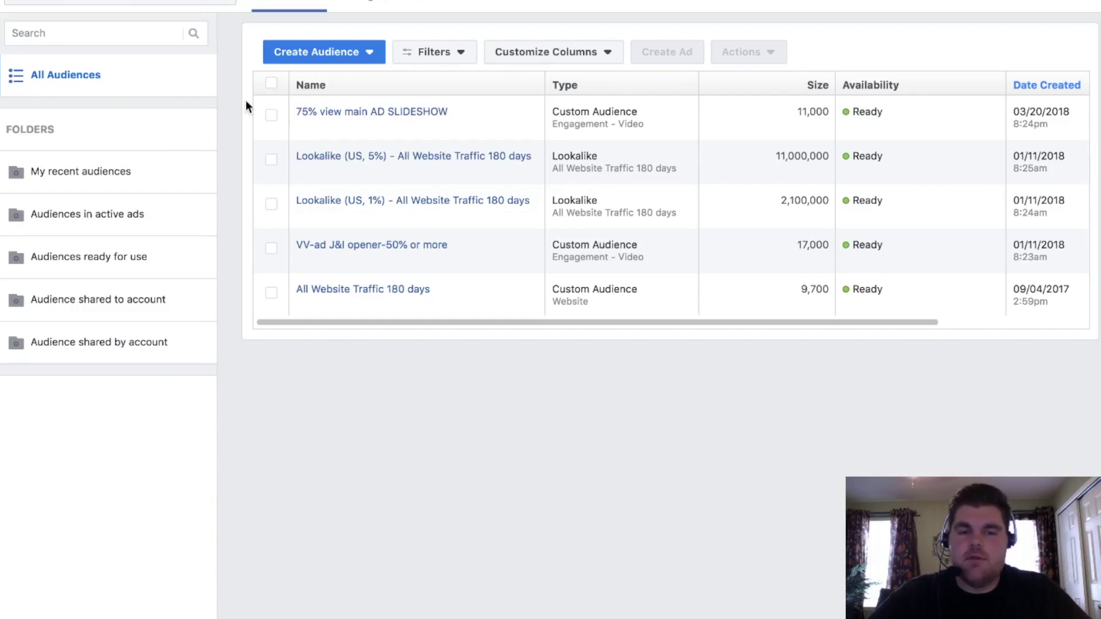
mouse_move(373, 113)
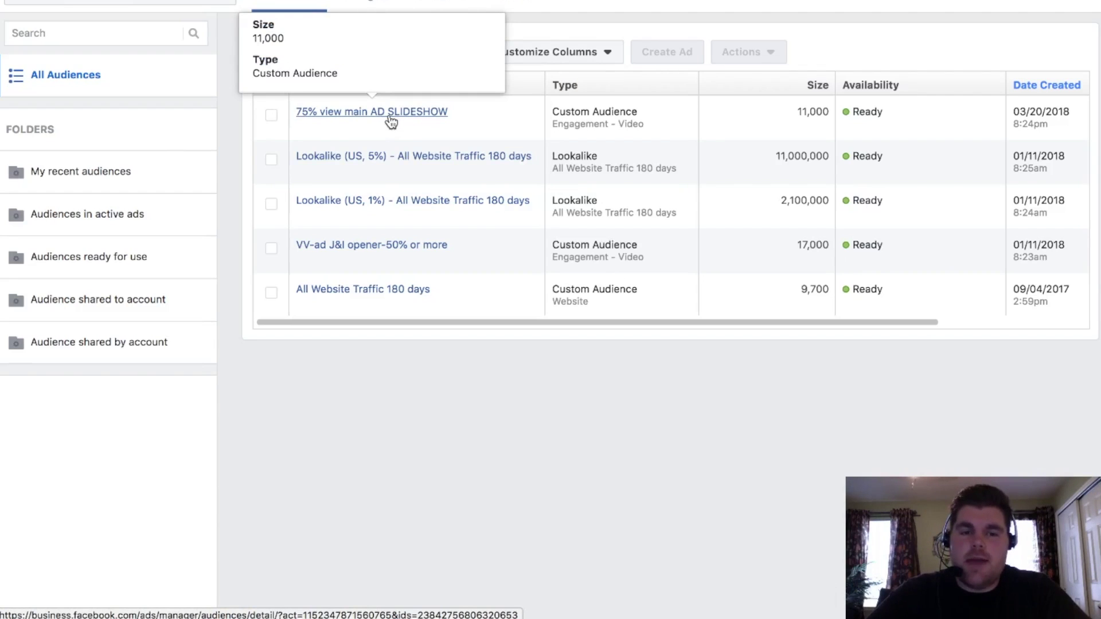
mouse_move(389, 247)
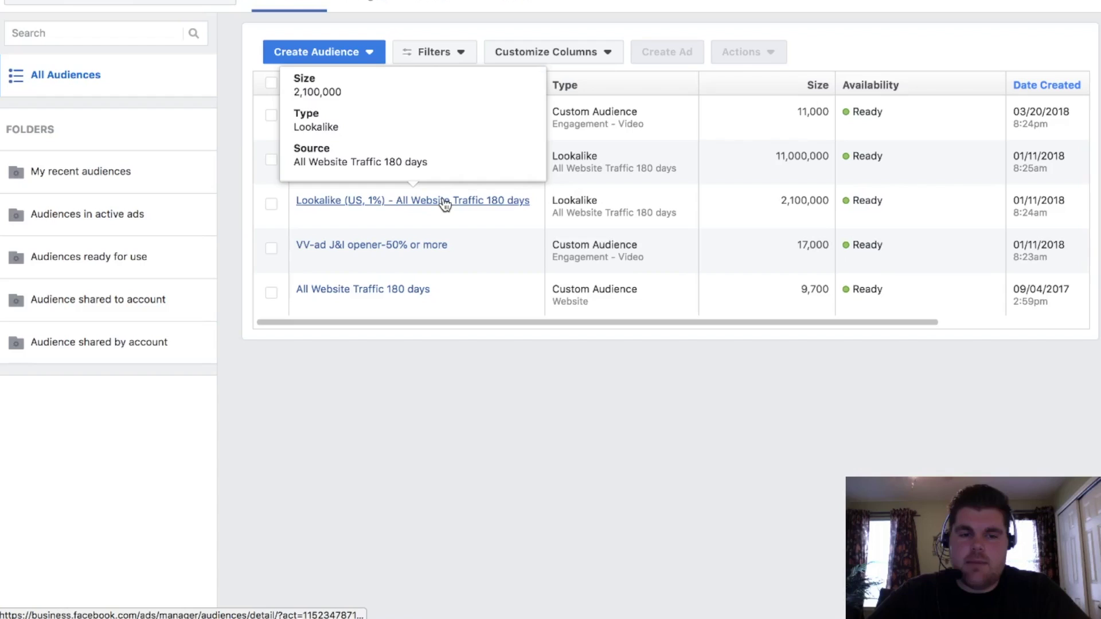
mouse_move(420, 295)
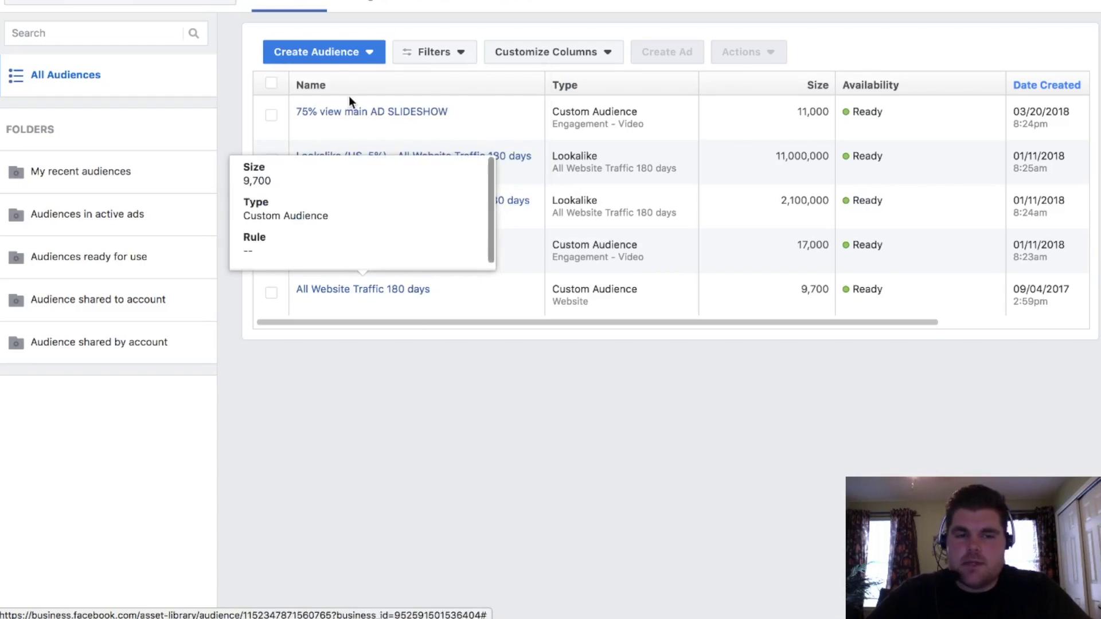
left_click(342, 54)
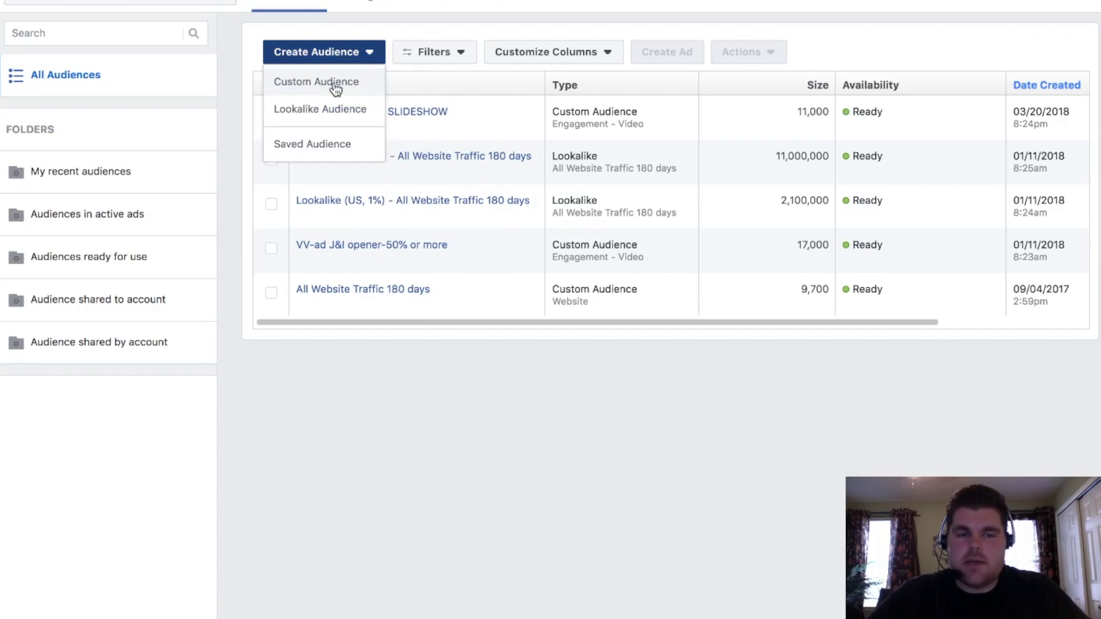
left_click(329, 109)
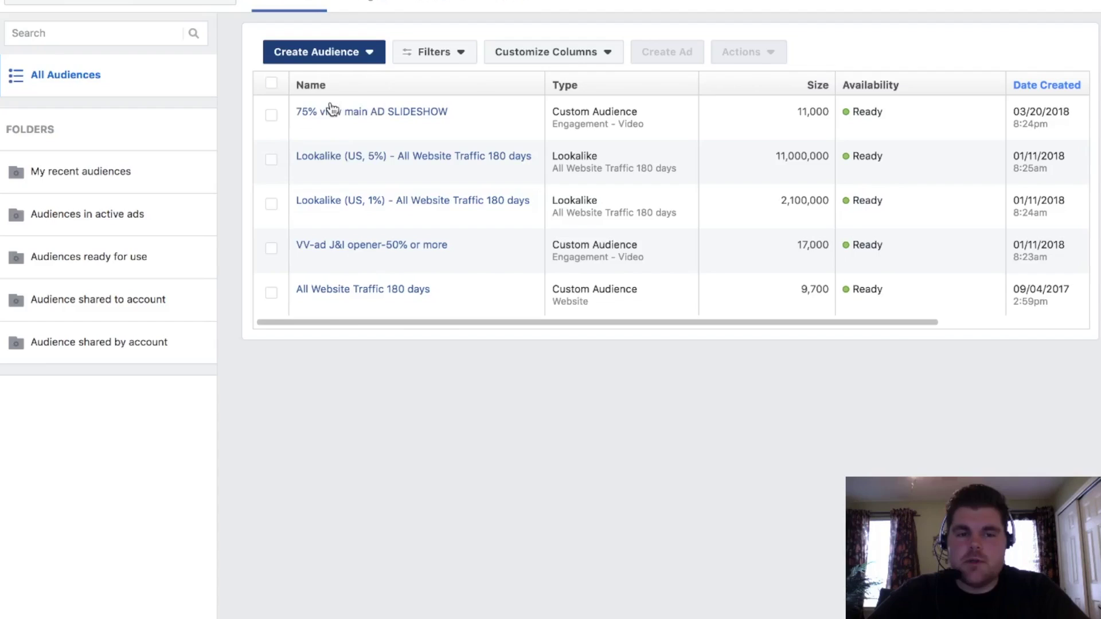
left_click(421, 89)
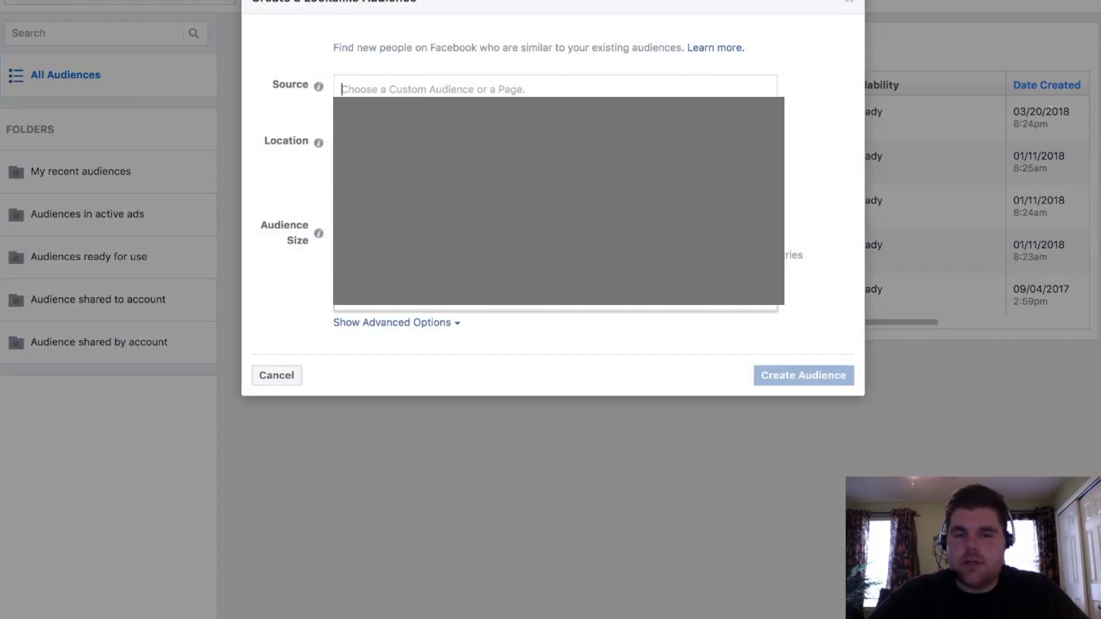
key("Return")
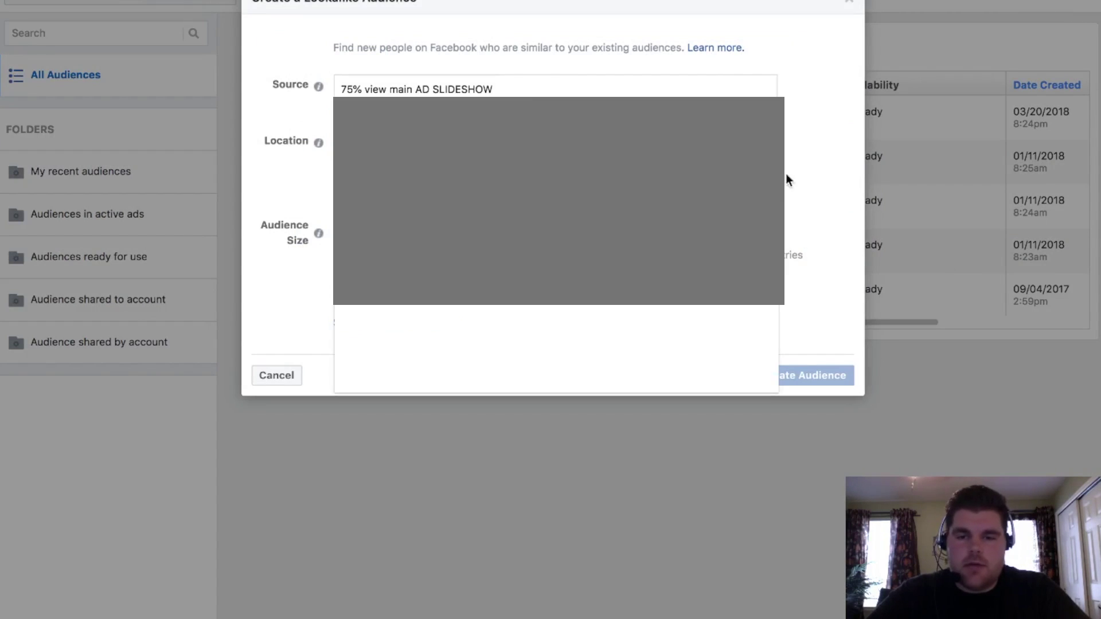
Step: Target the United States under North America and keep the lookalike size at 1%
left_click(551, 147)
left_click(433, 178)
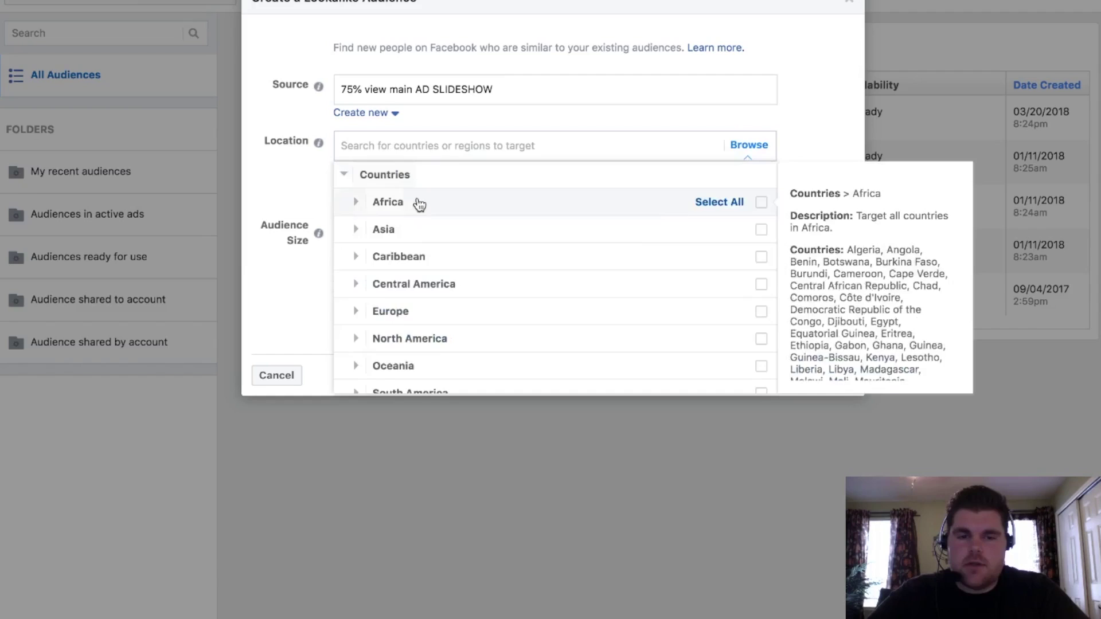
scroll(402, 270, "down", 1)
left_click(426, 309)
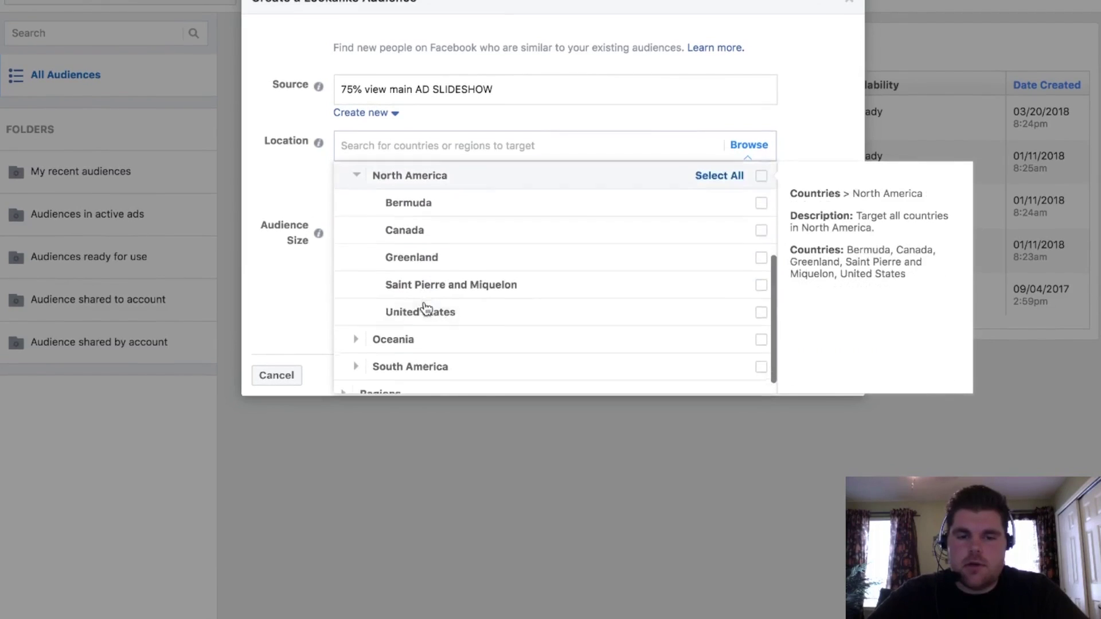
left_click(423, 313)
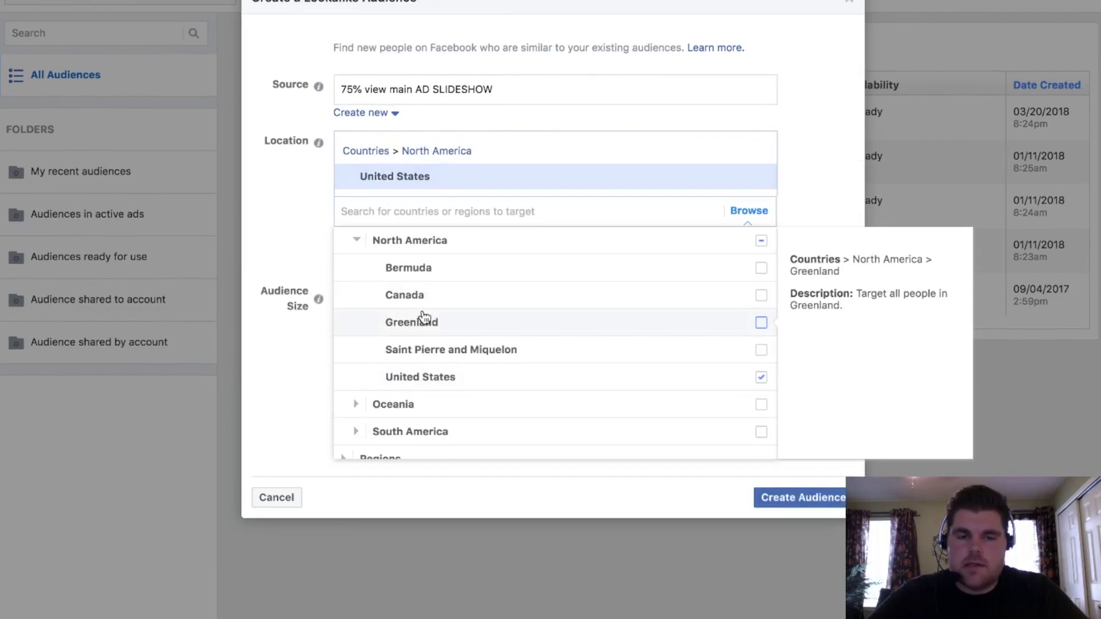
left_click(796, 150)
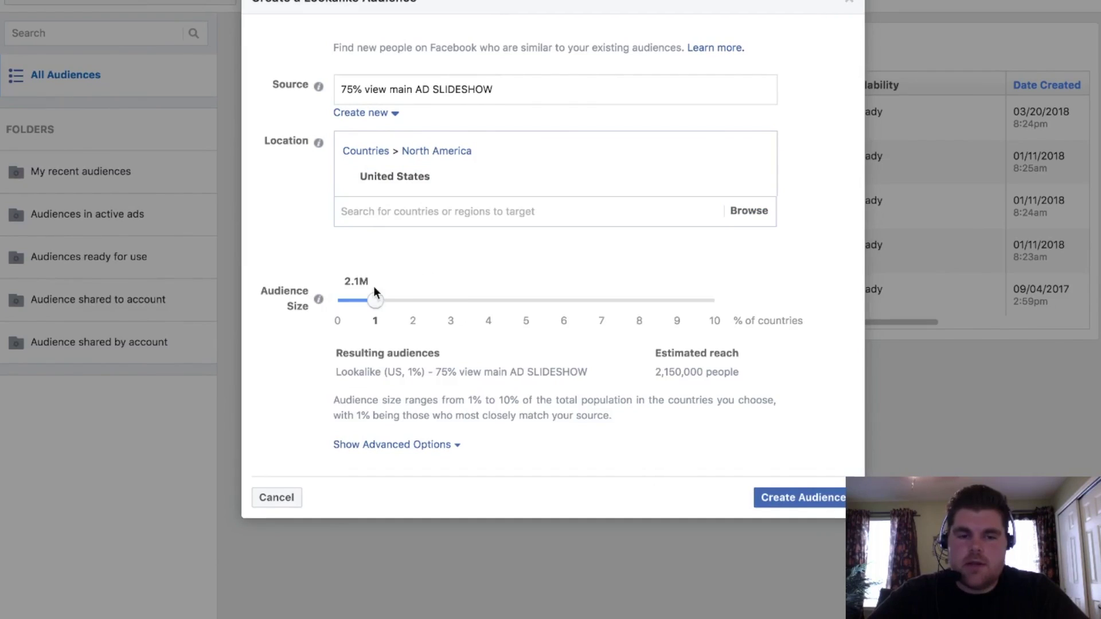
mouse_move(448, 177)
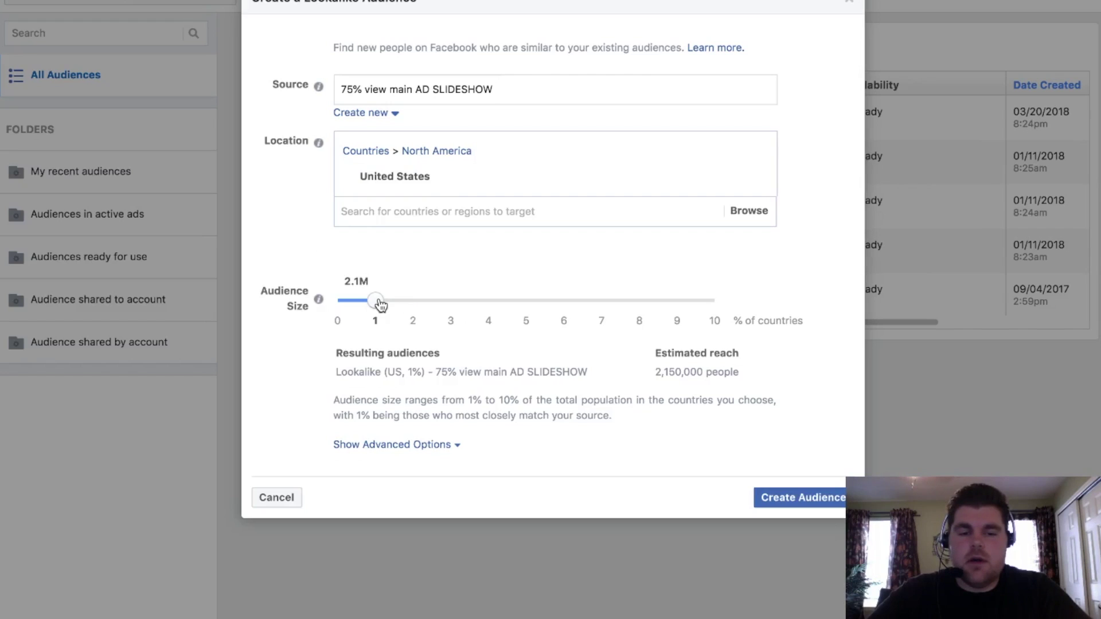
left_click(344, 302)
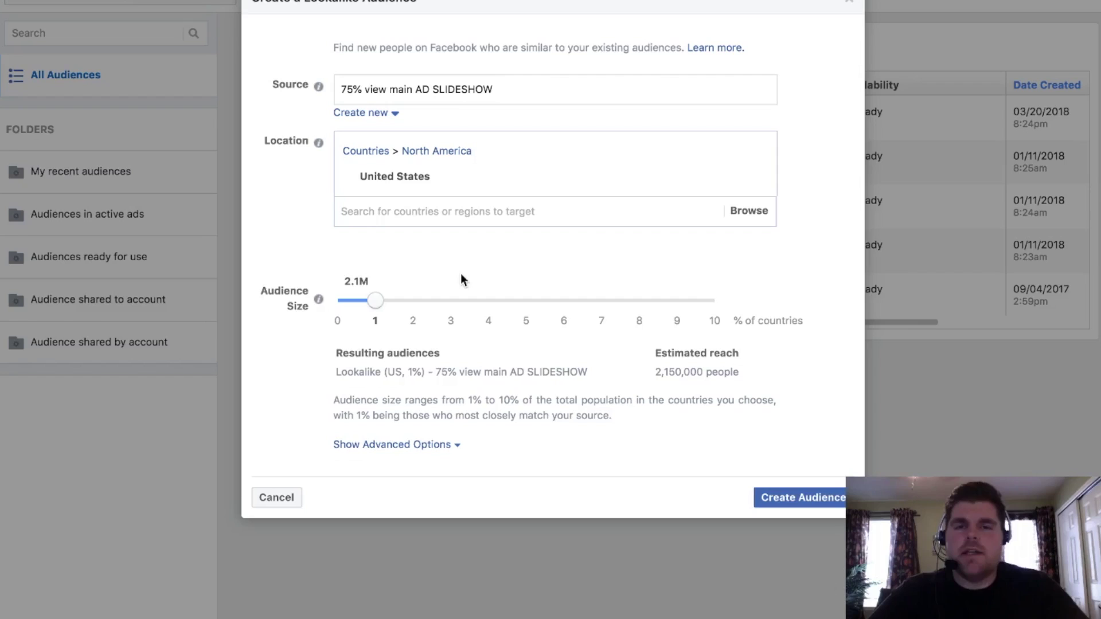
Step: Review the advanced size options, keep three audiences, and cancel the lookalike draft
left_click(416, 446)
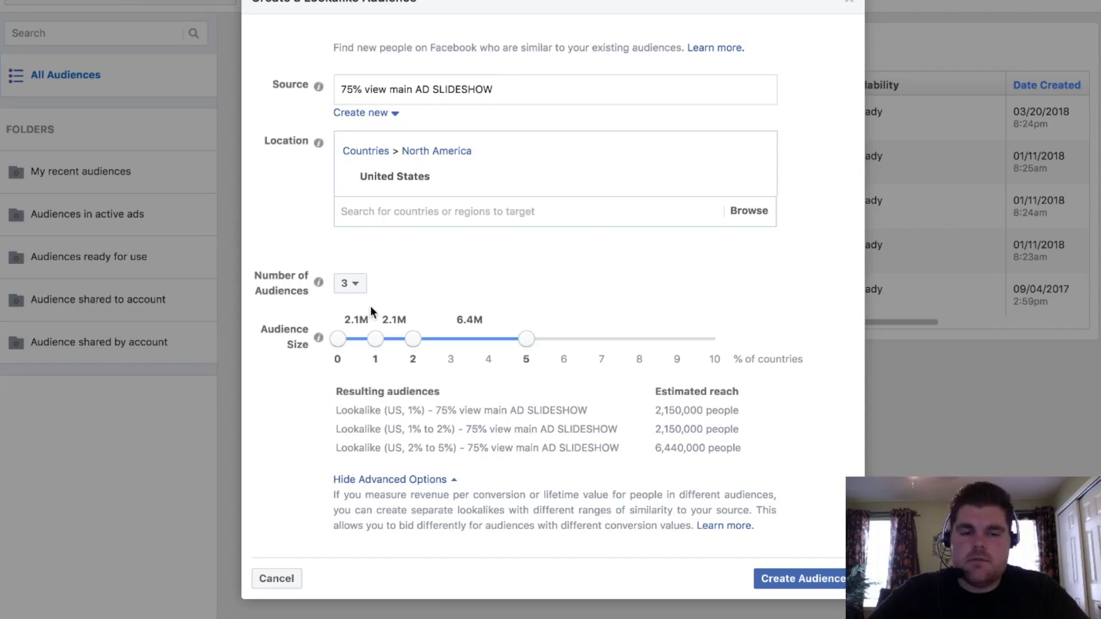
left_click(349, 283)
left_click(348, 283)
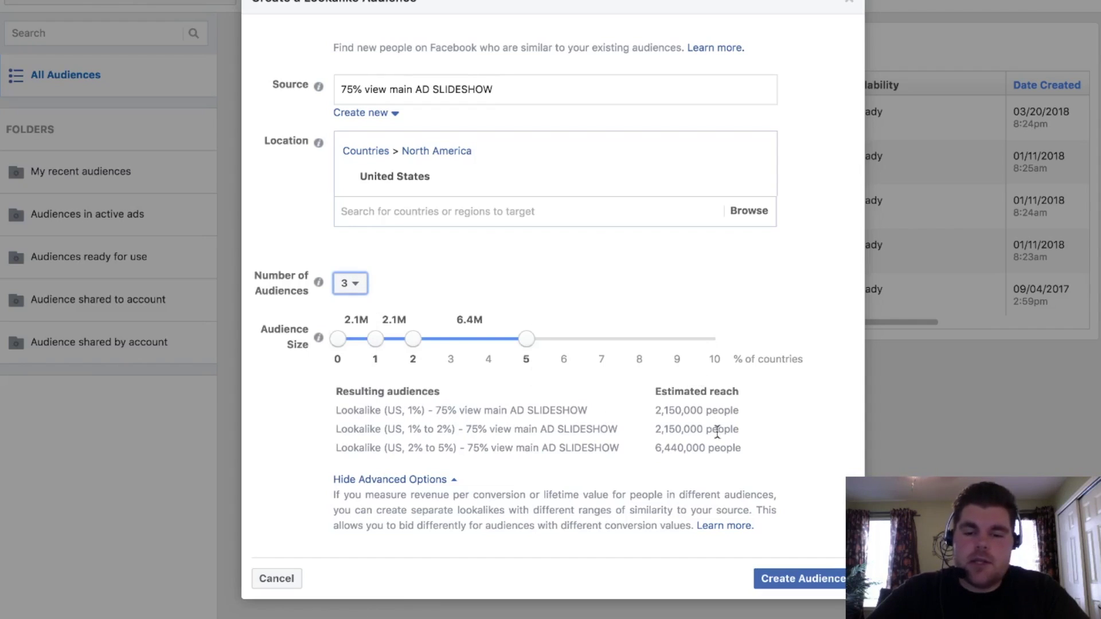
left_click(292, 580)
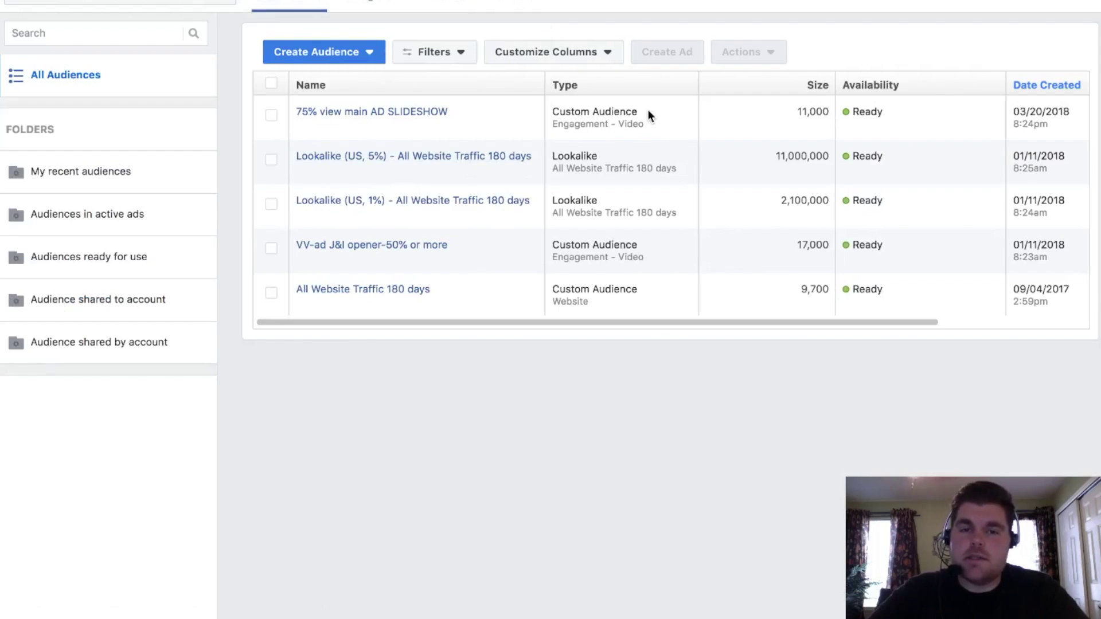
left_click(341, 58)
left_click(343, 85)
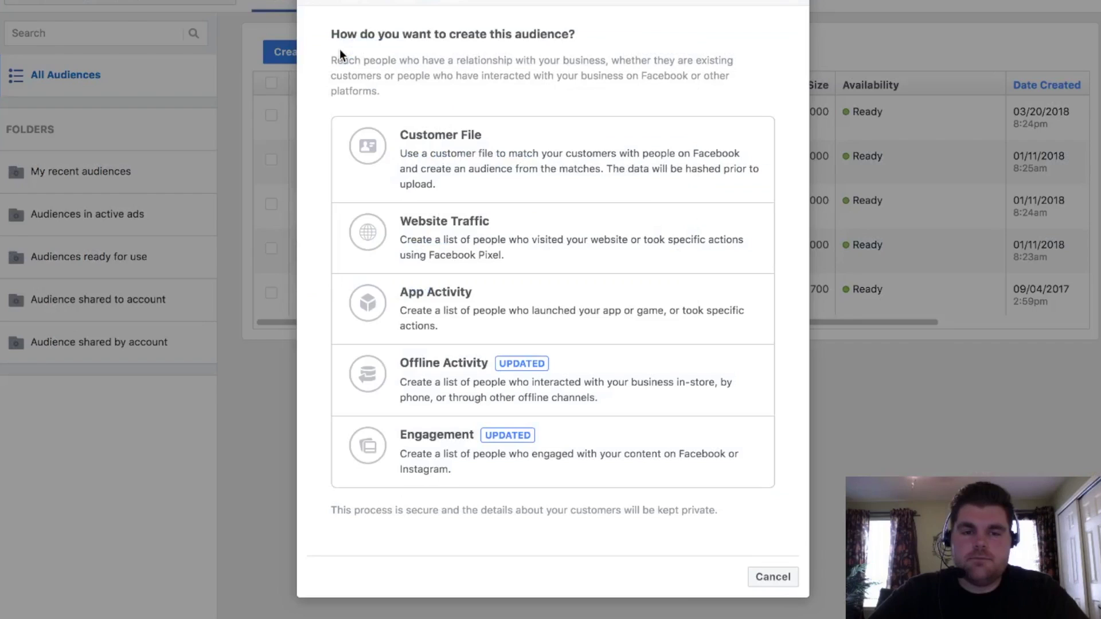
key("Escape")
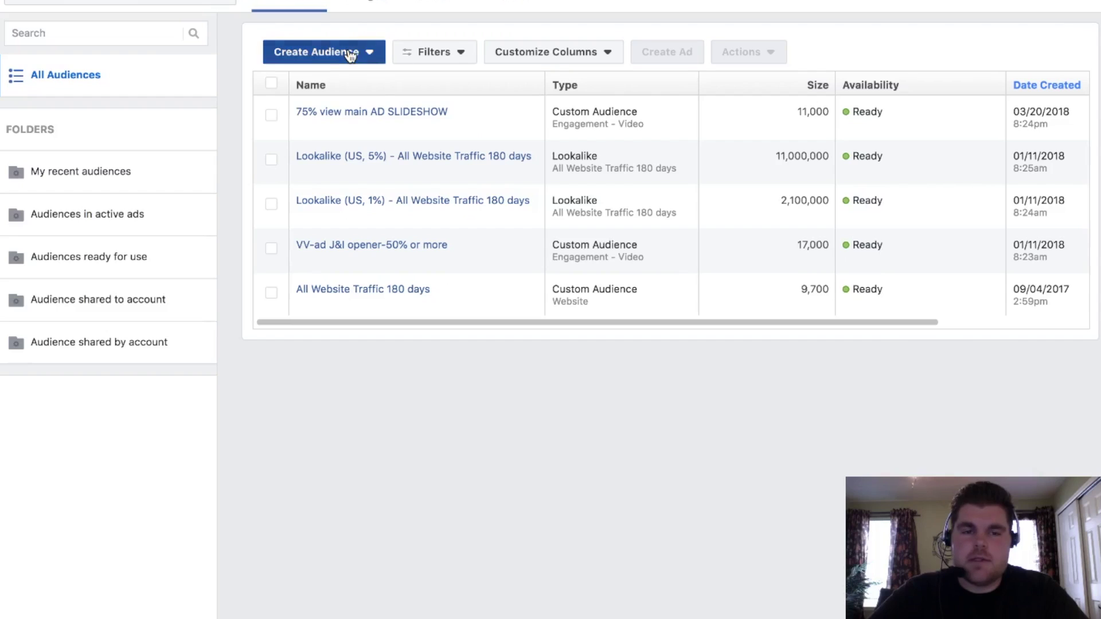
left_click(350, 55)
left_click(343, 147)
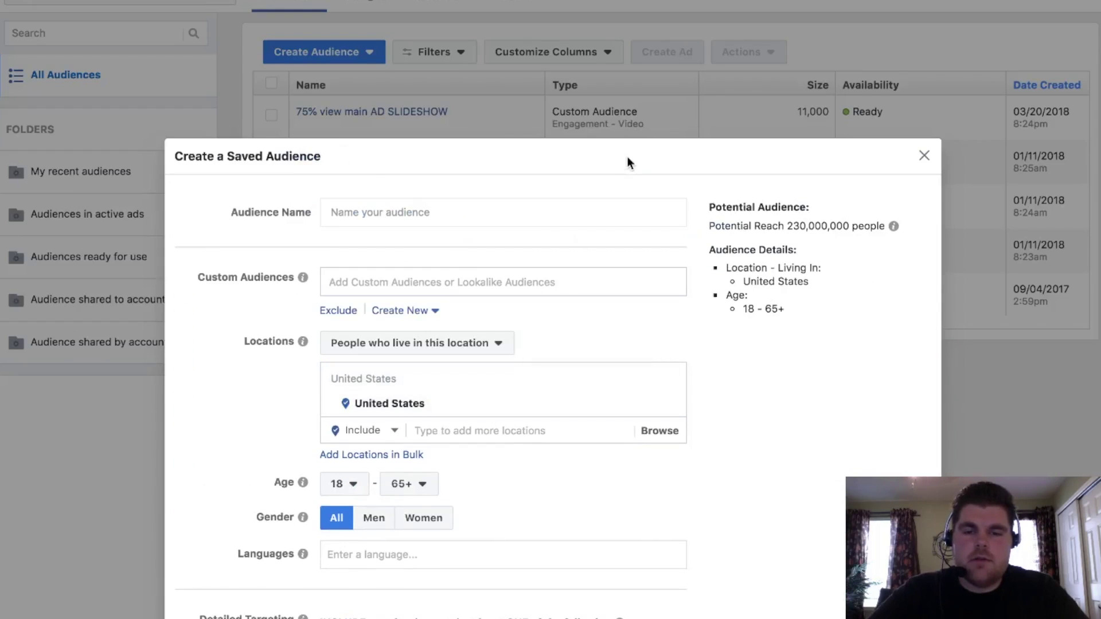
triple_click(627, 162)
scroll(628, 138, "down", 3)
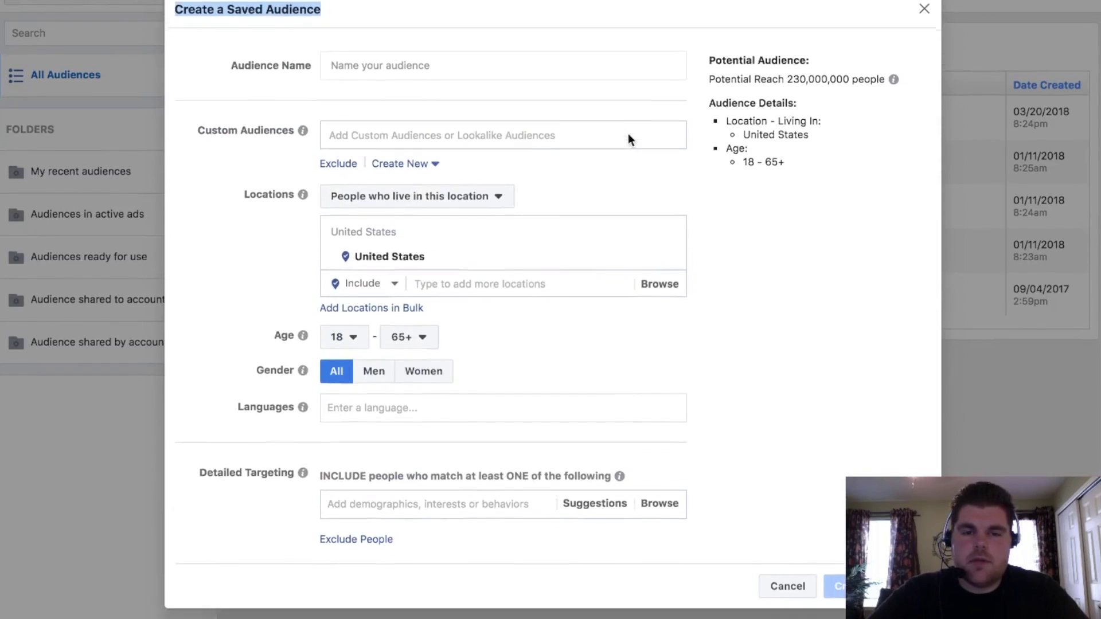
left_click(652, 14)
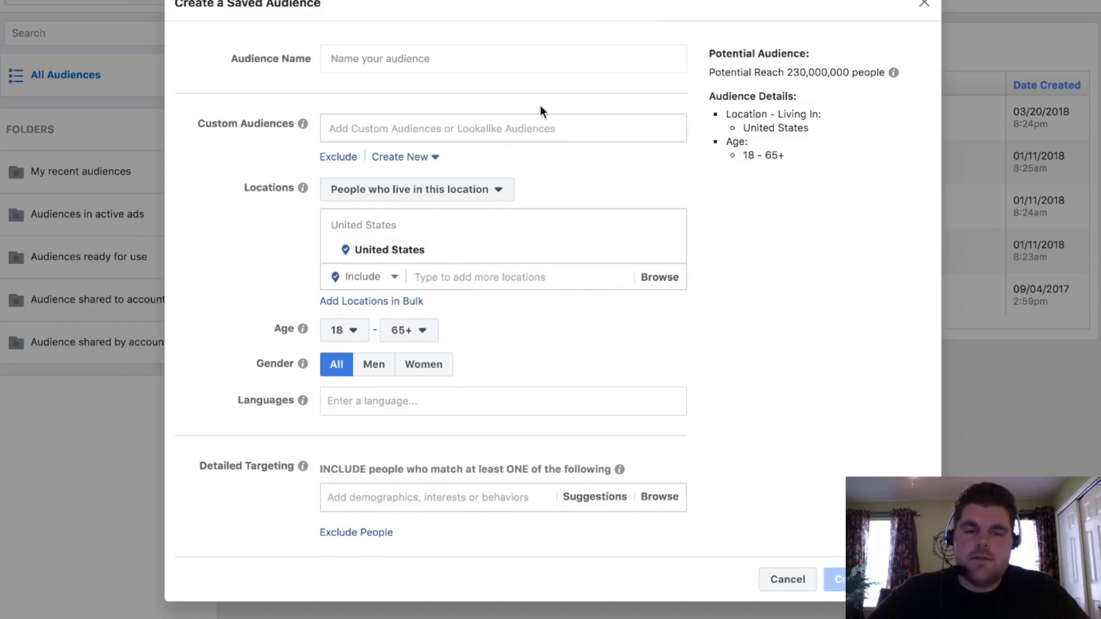
left_click(348, 331)
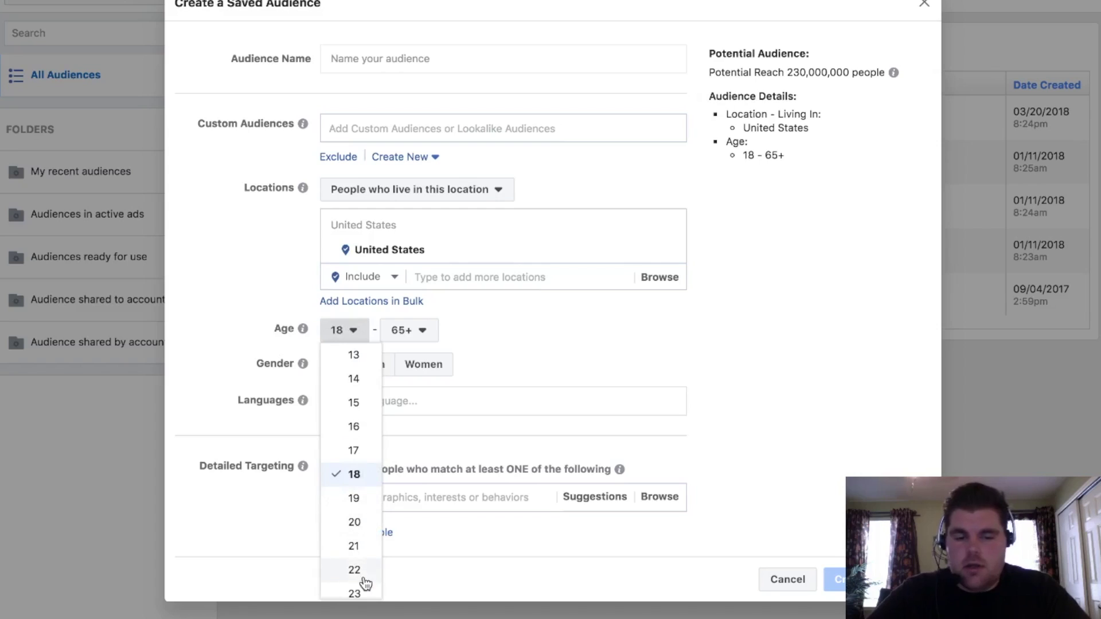
left_click(547, 335)
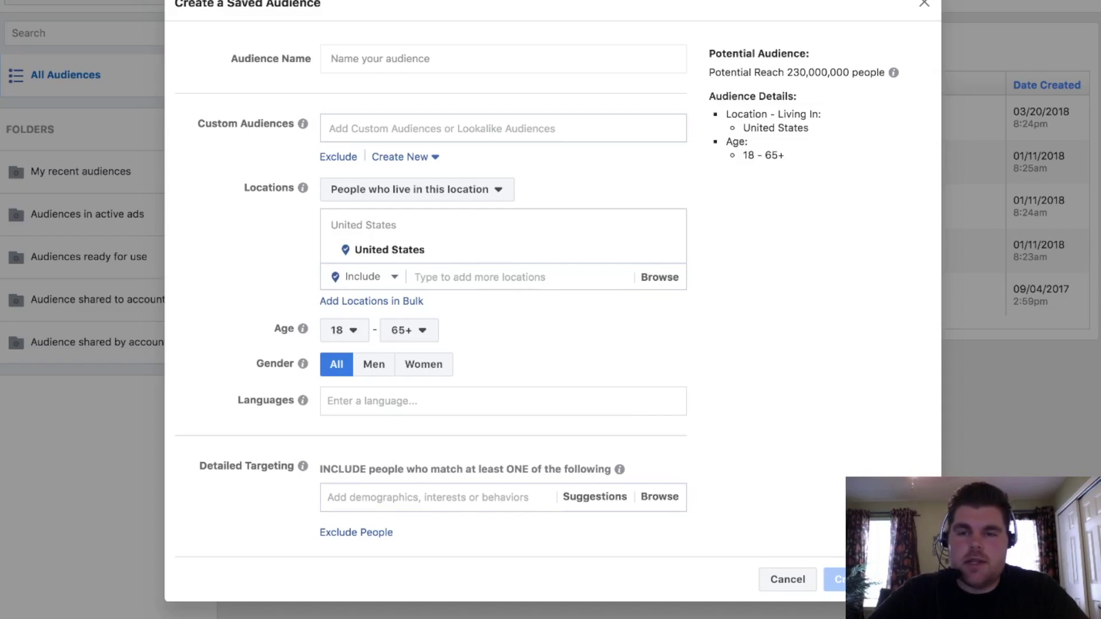
left_click(924, 3)
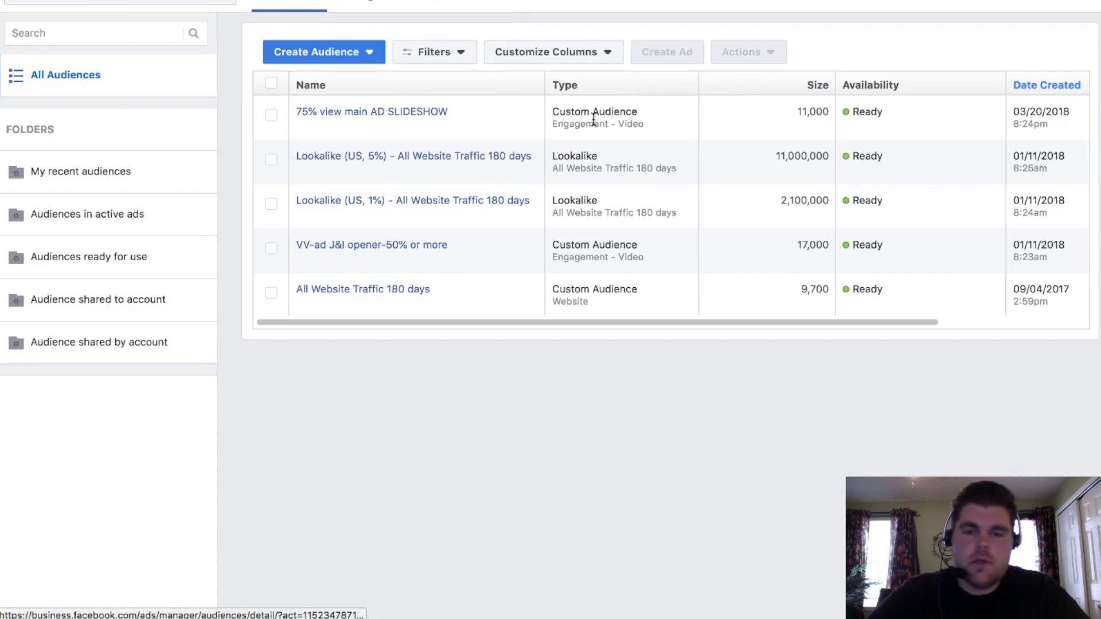
Step: Start a new Custom Audience from the Create Audience menu
left_click(309, 60)
left_click(309, 82)
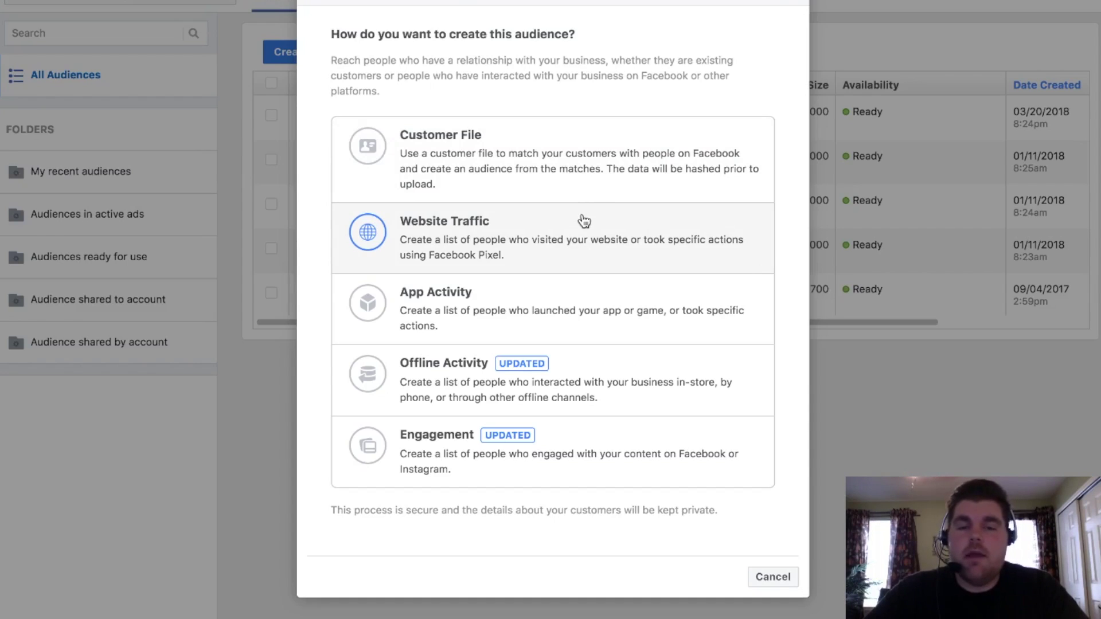
Step: Choose Website Traffic, keep ANY matching, and target people who visited specific web pages
left_click(583, 221)
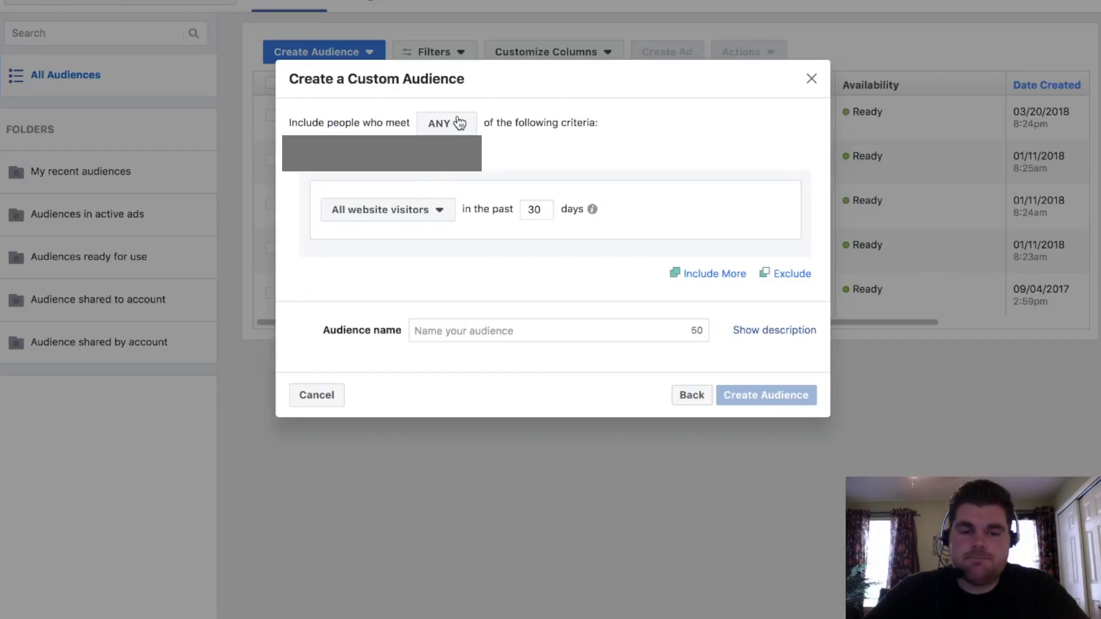
left_click(457, 121)
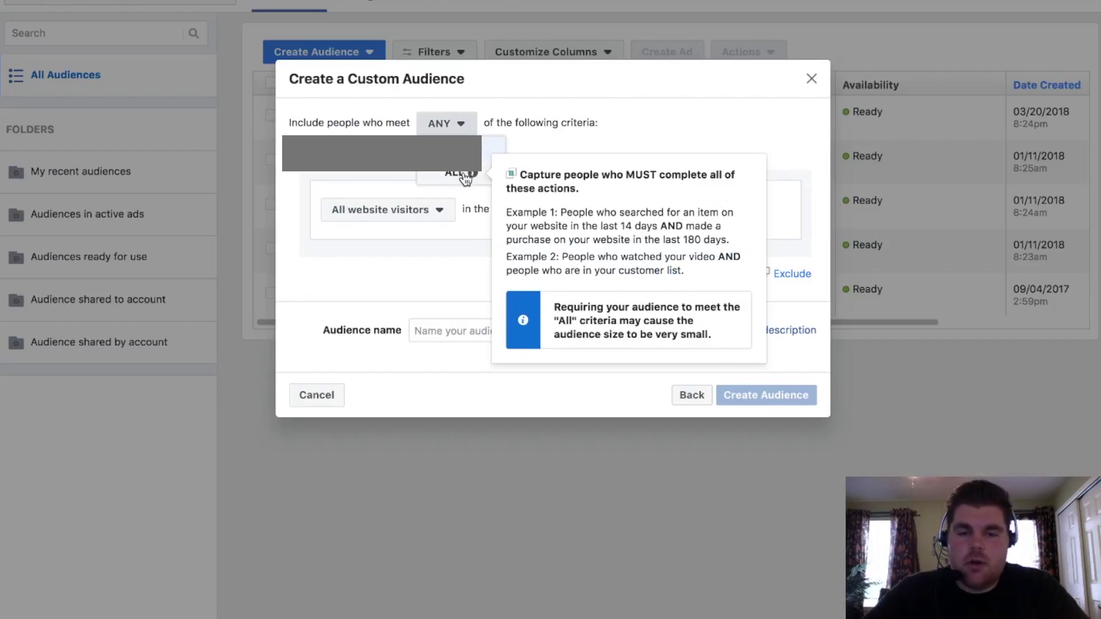
left_click(586, 138)
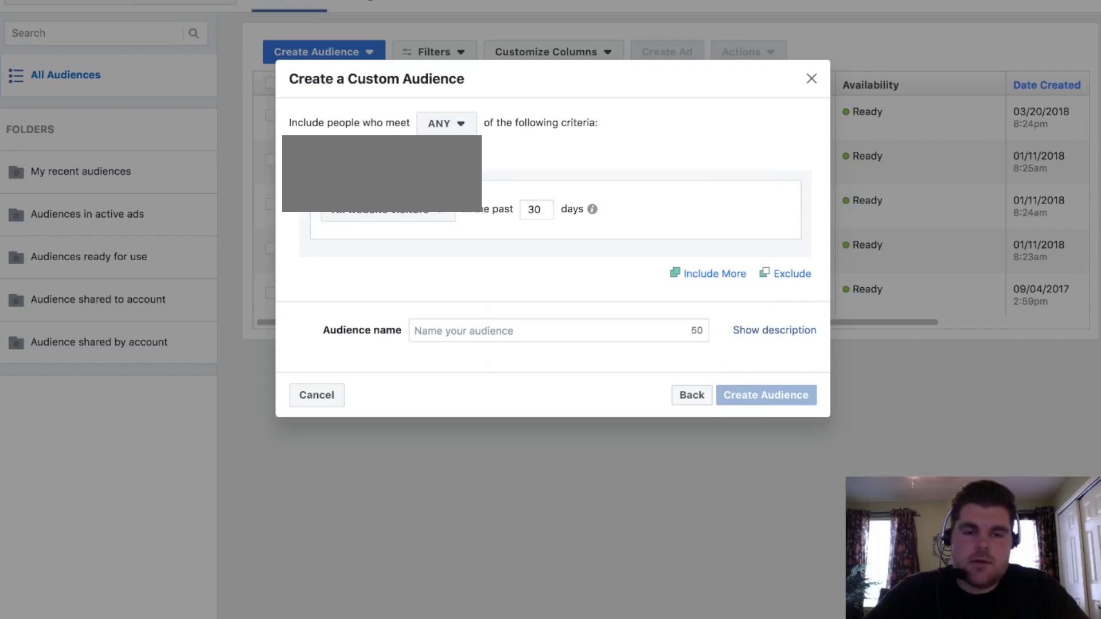
left_click(426, 211)
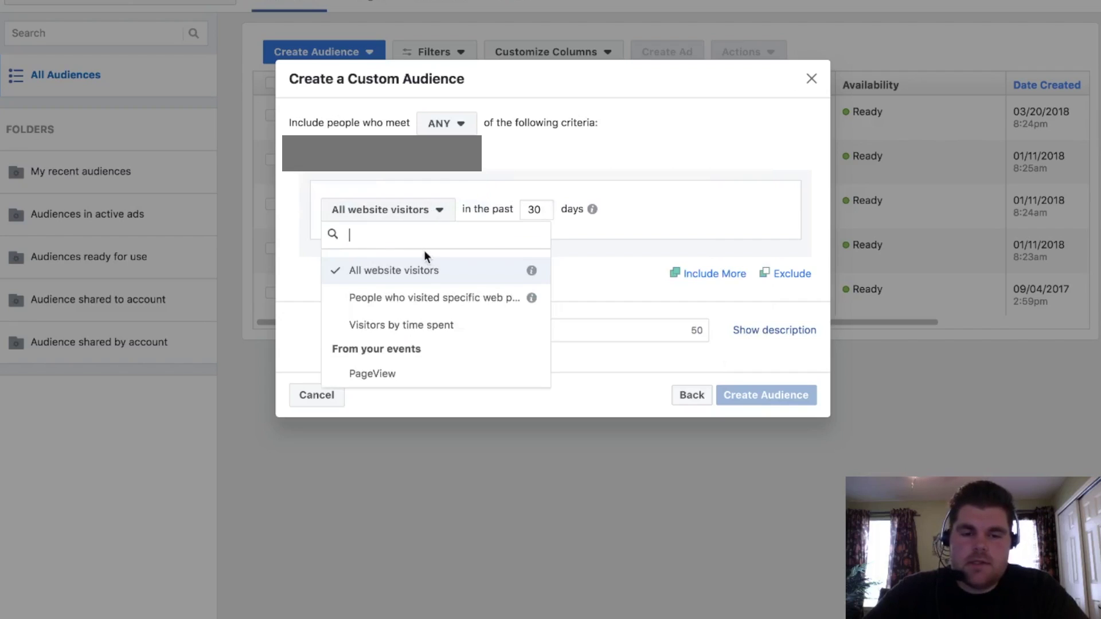
left_click(449, 304)
left_click(443, 213)
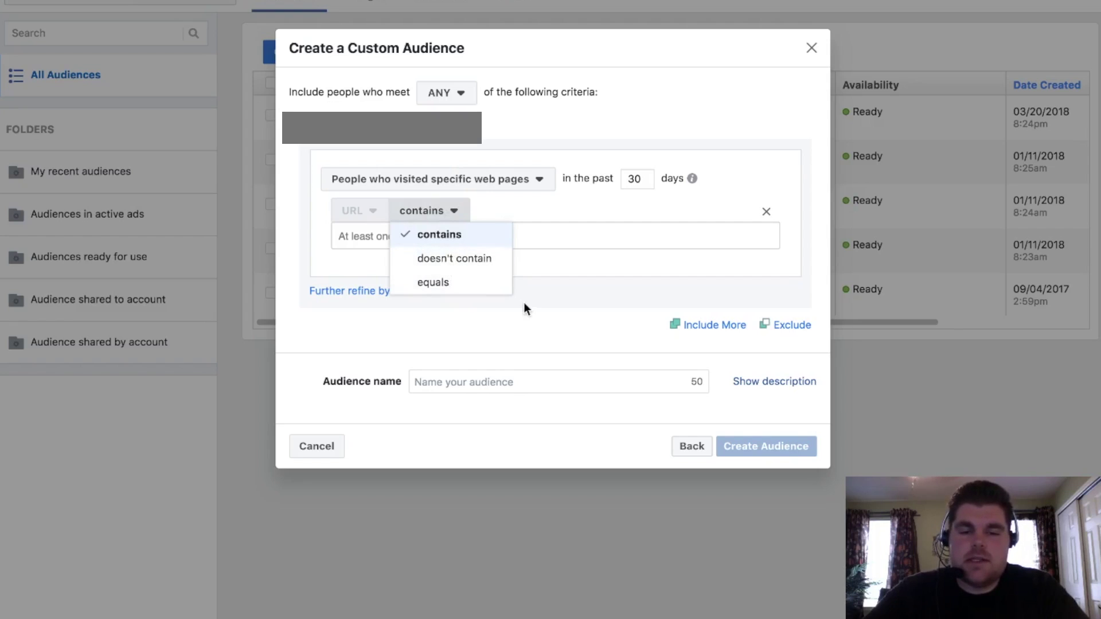
left_click(552, 323)
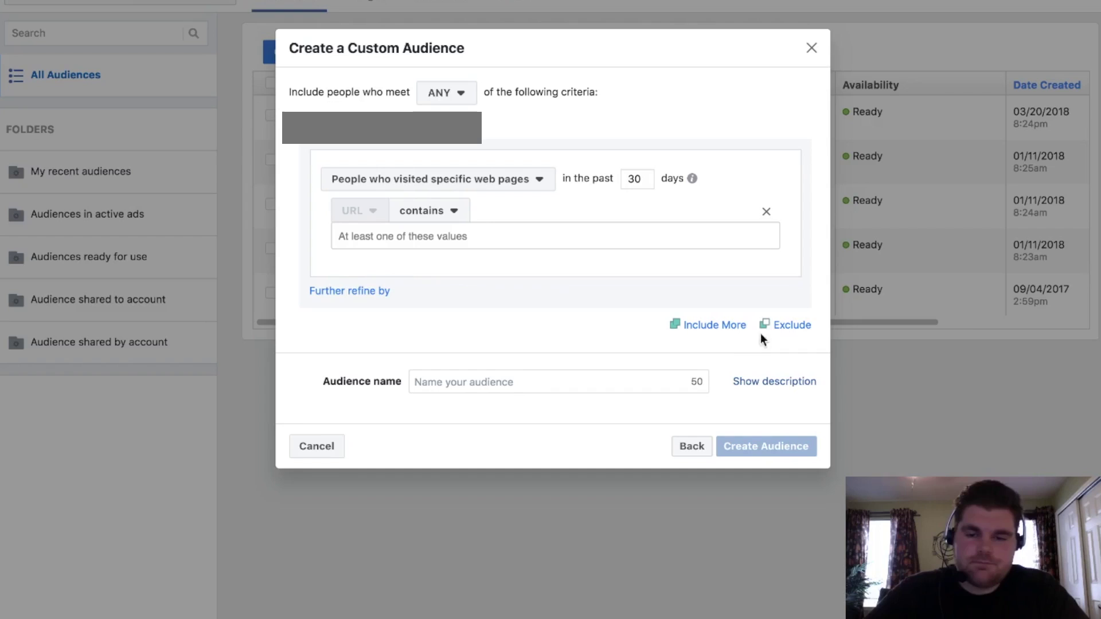
Step: Add and remove an extra Or criteria block, then switch the criterion to PageView events
left_click(715, 326)
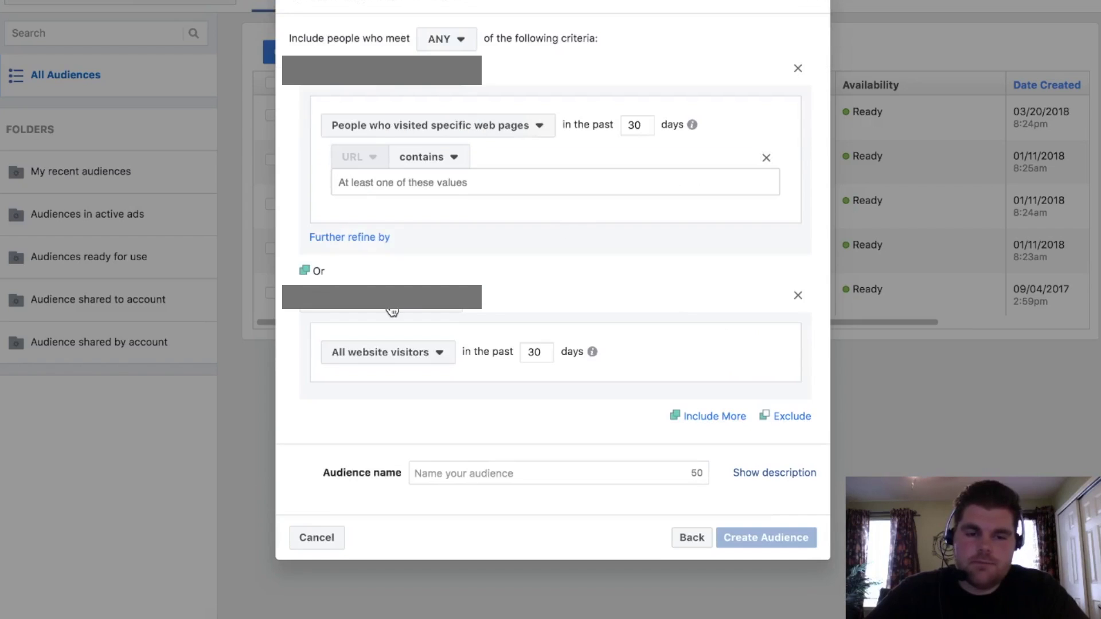
left_click(799, 295)
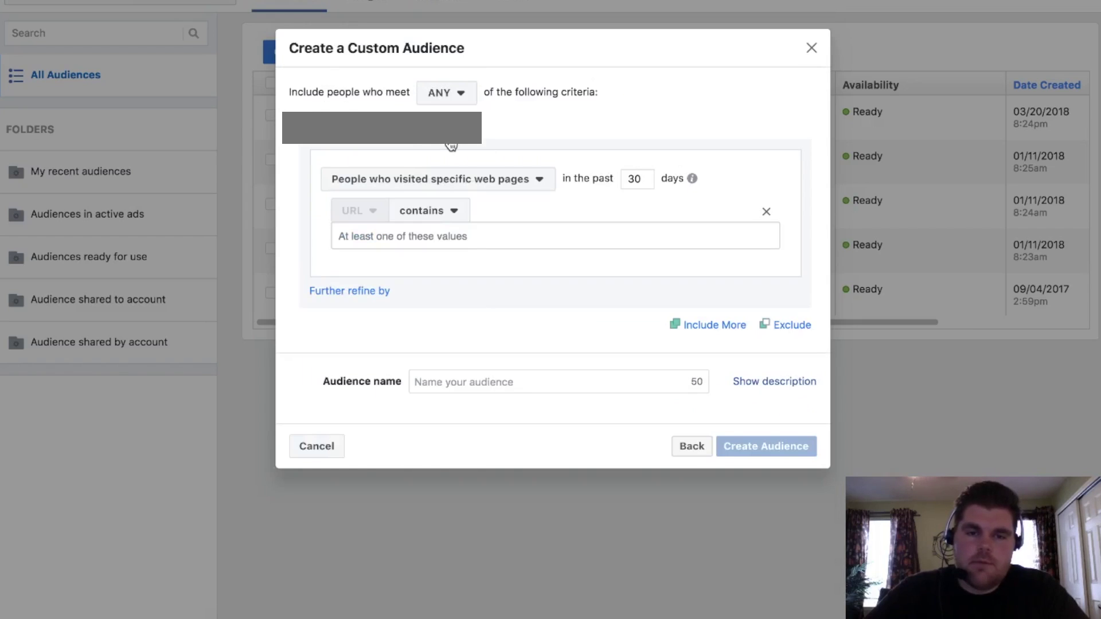
left_click(468, 179)
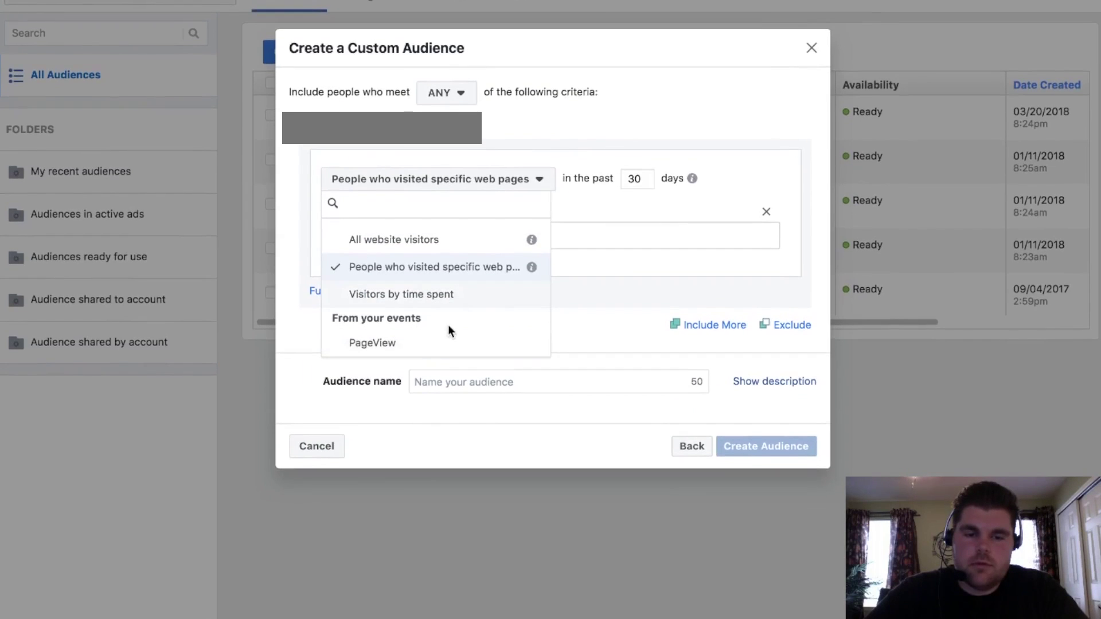
left_click(450, 346)
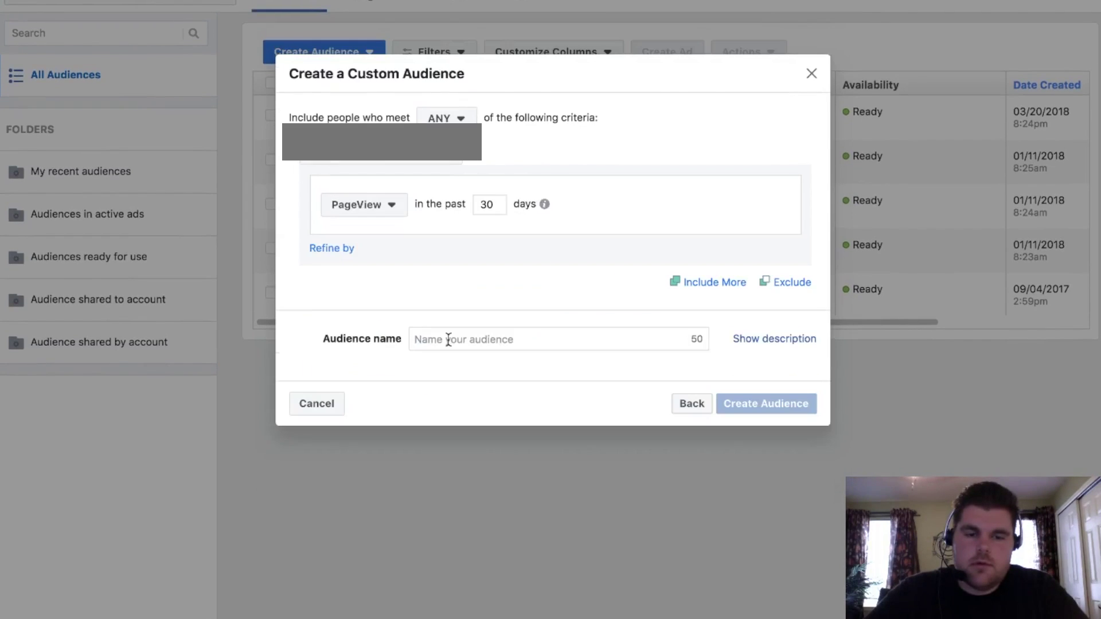
Step: Try visitors by time spent on specific web pages, leaving the top 25% percentile
left_click(393, 212)
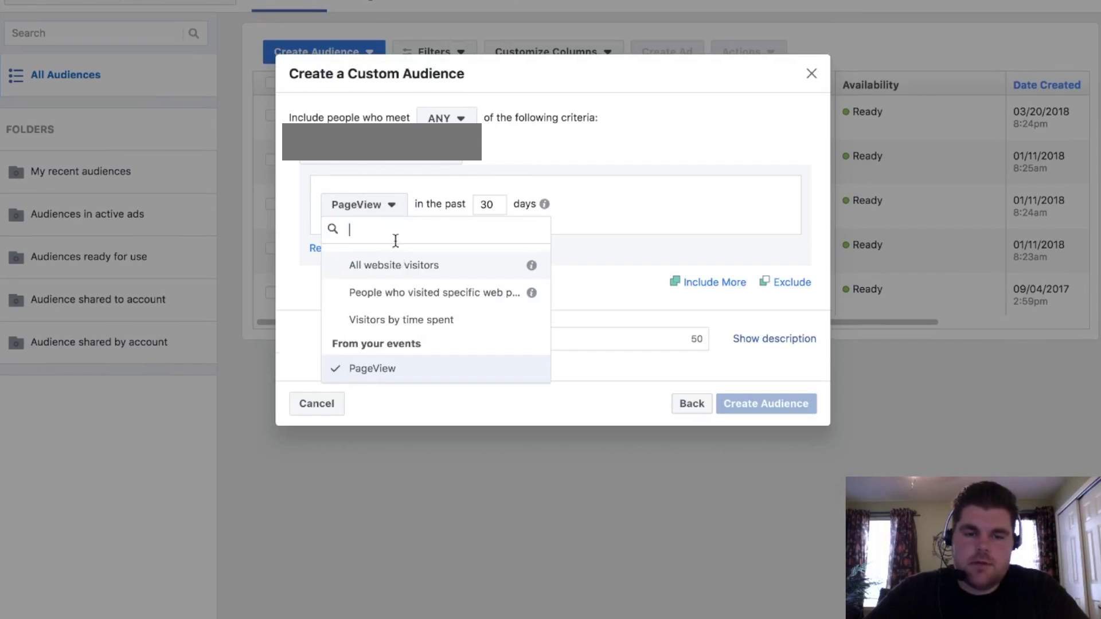
left_click(408, 323)
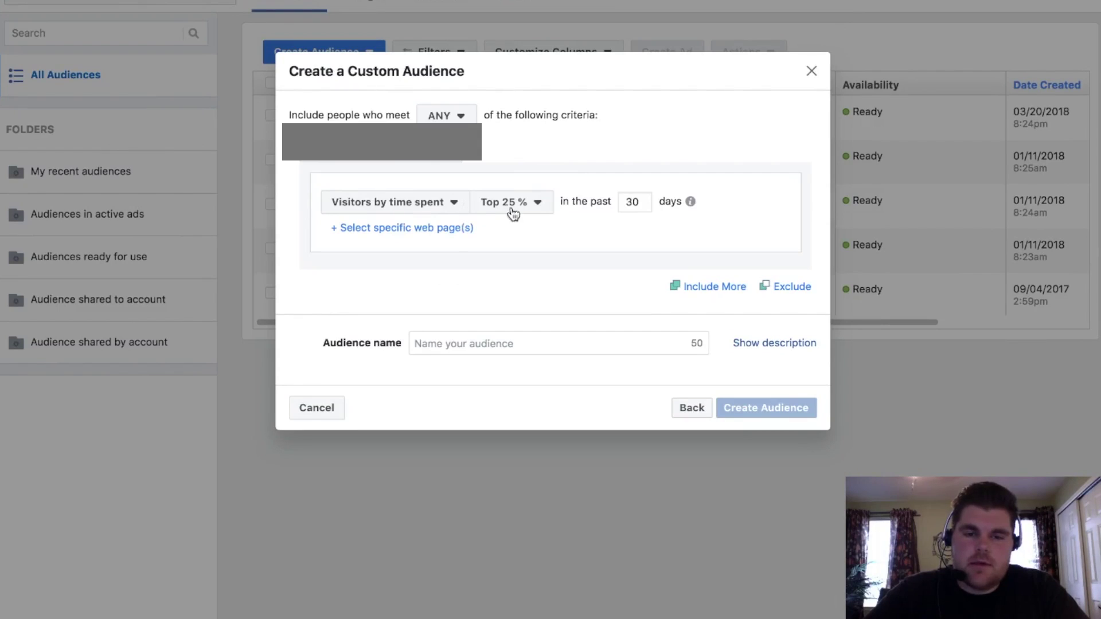
left_click(451, 228)
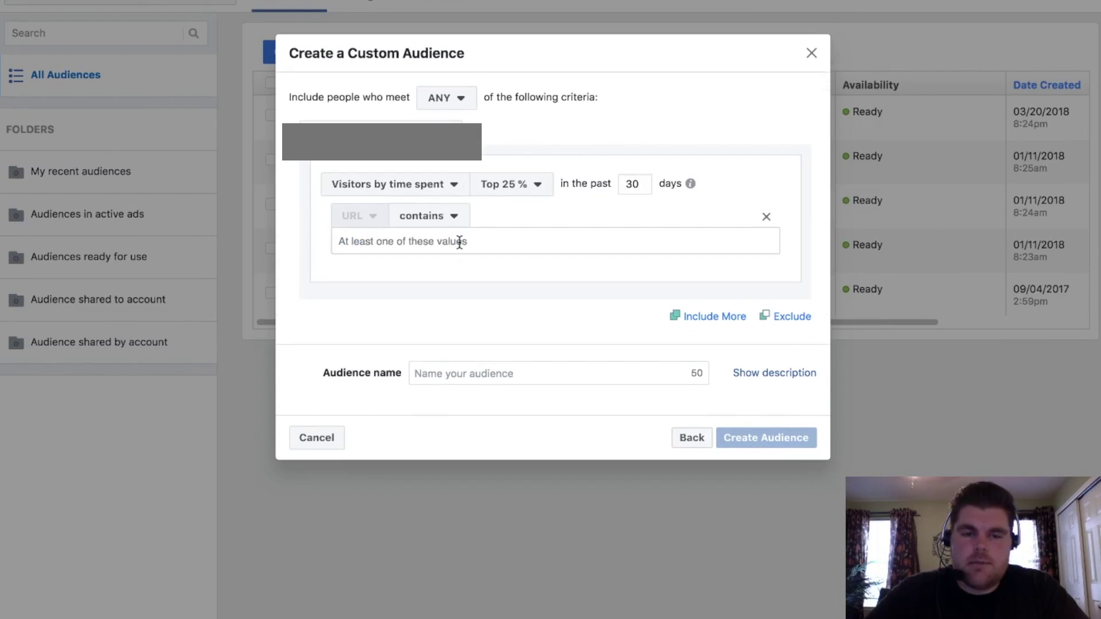
left_click(457, 216)
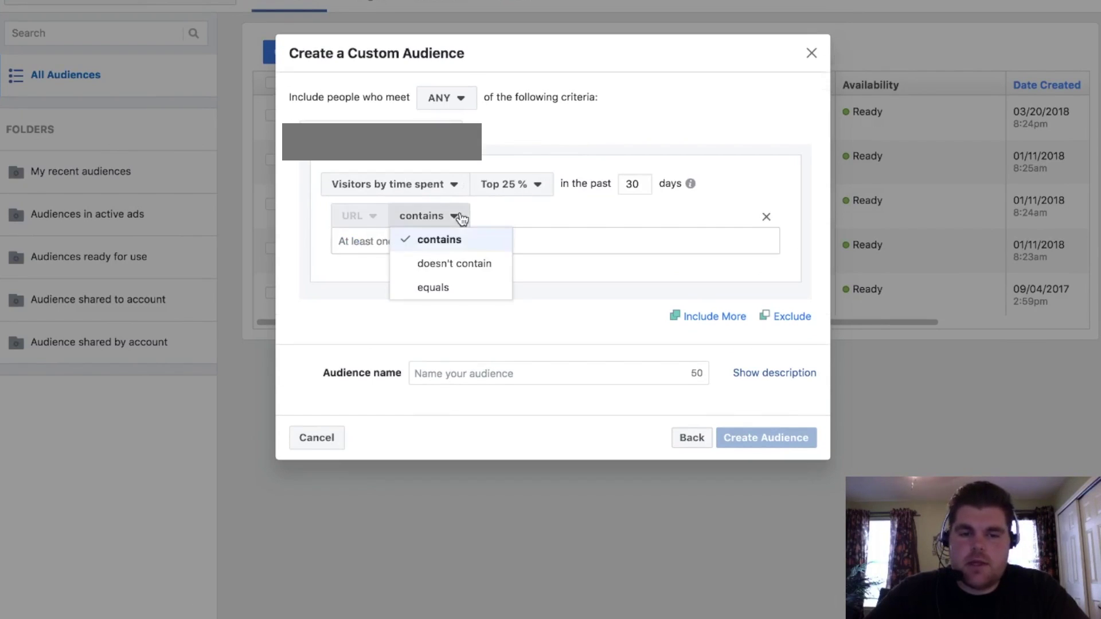
left_click(501, 216)
left_click(534, 184)
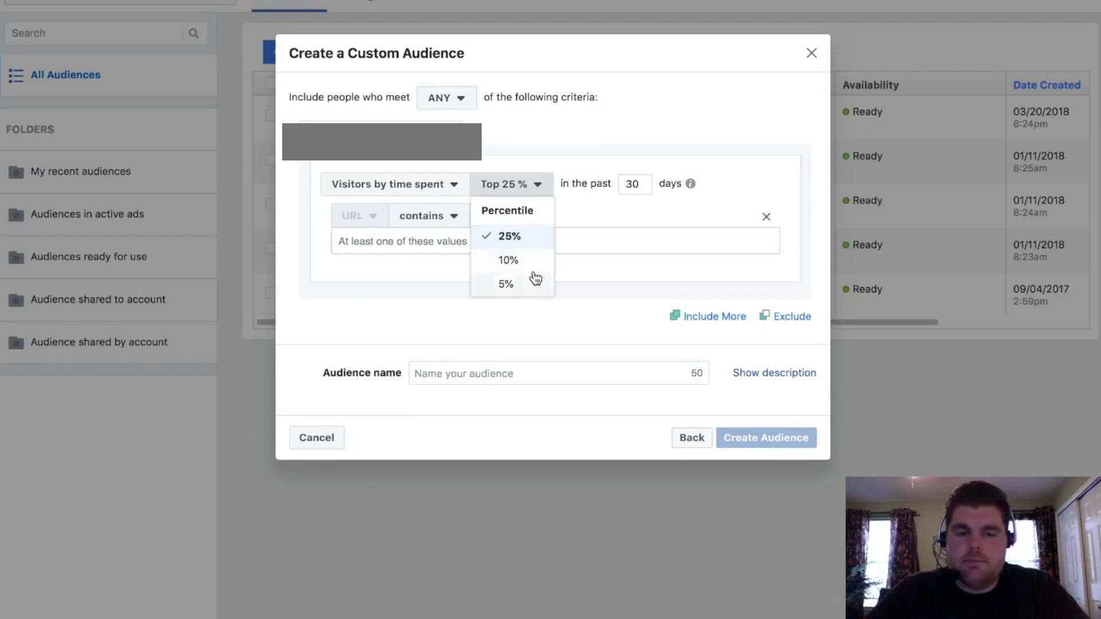
left_click(592, 220)
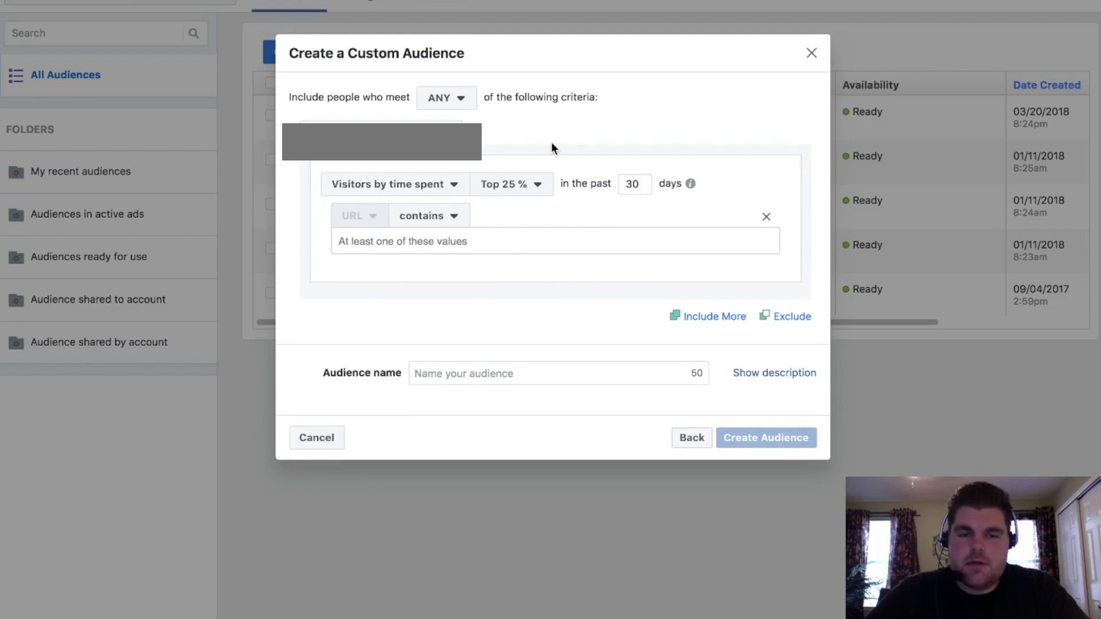
left_click(440, 190)
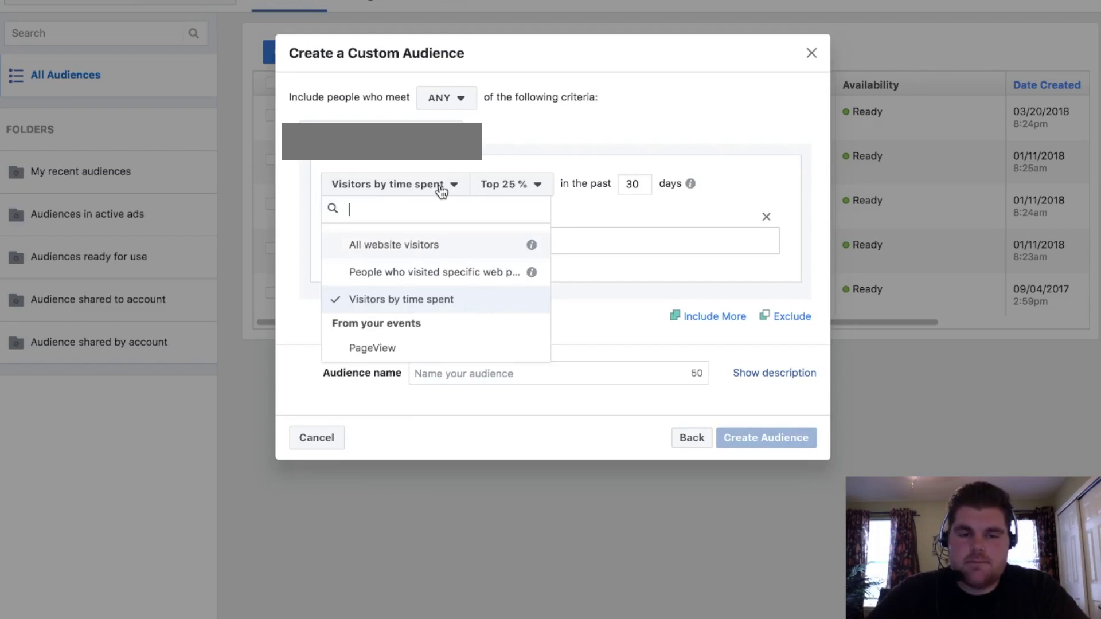
Step: Set the first criterion to specific web pages and add a second criteria block
left_click(439, 247)
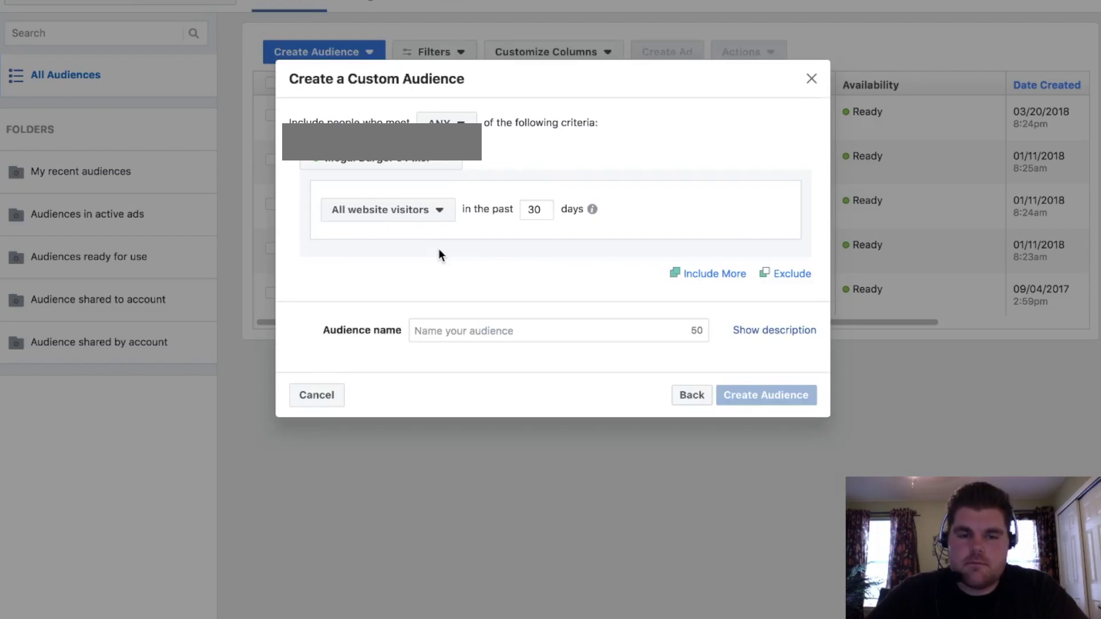
left_click(439, 212)
left_click(429, 299)
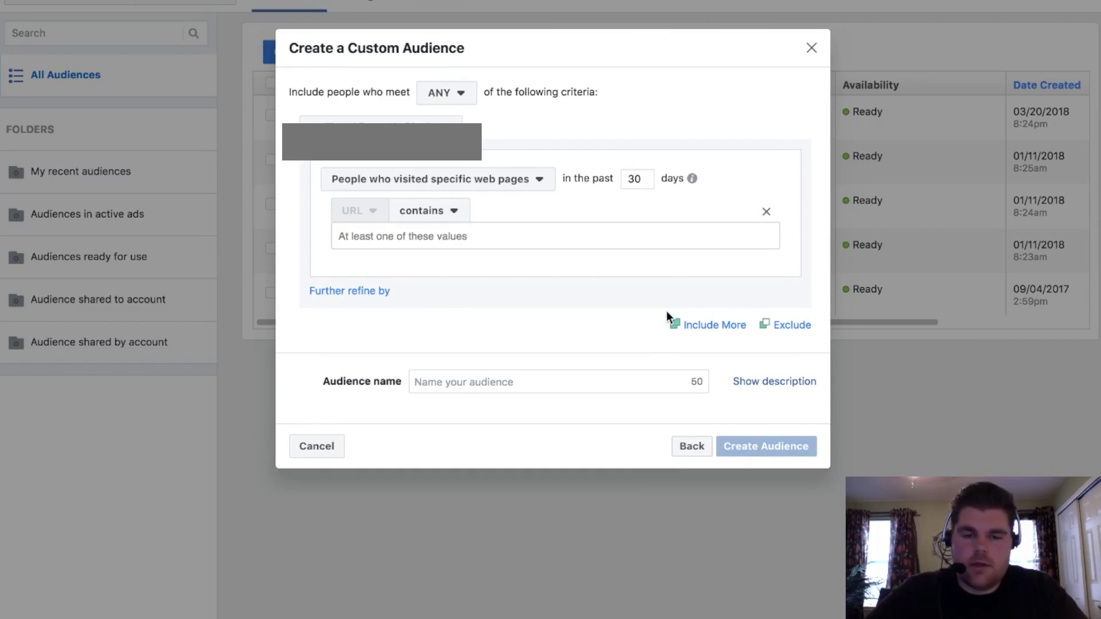
left_click(711, 325)
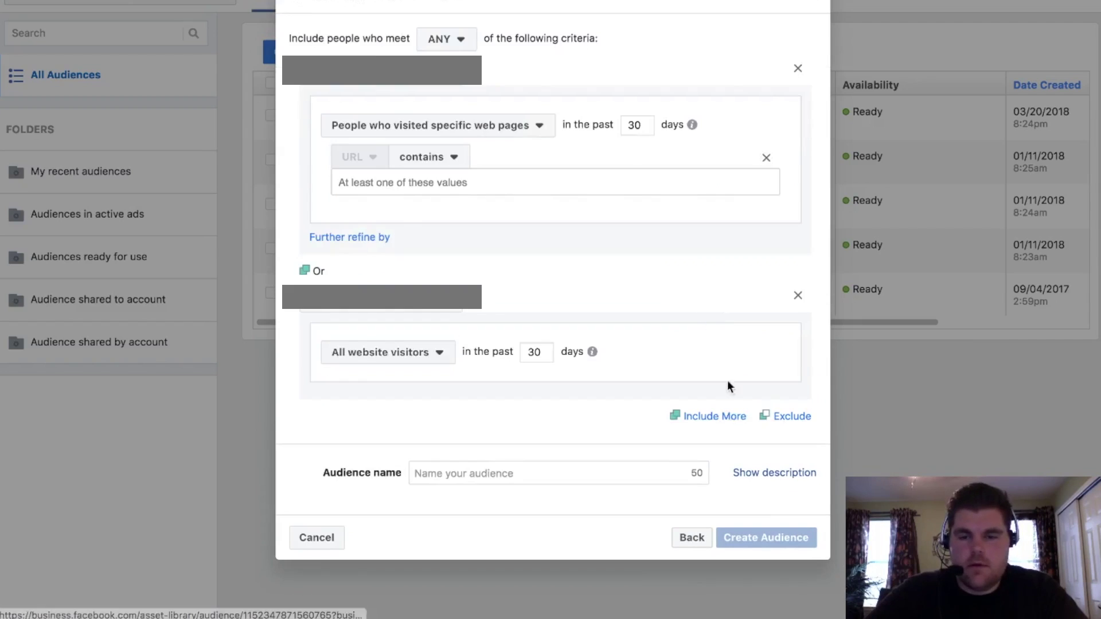
left_click(405, 359)
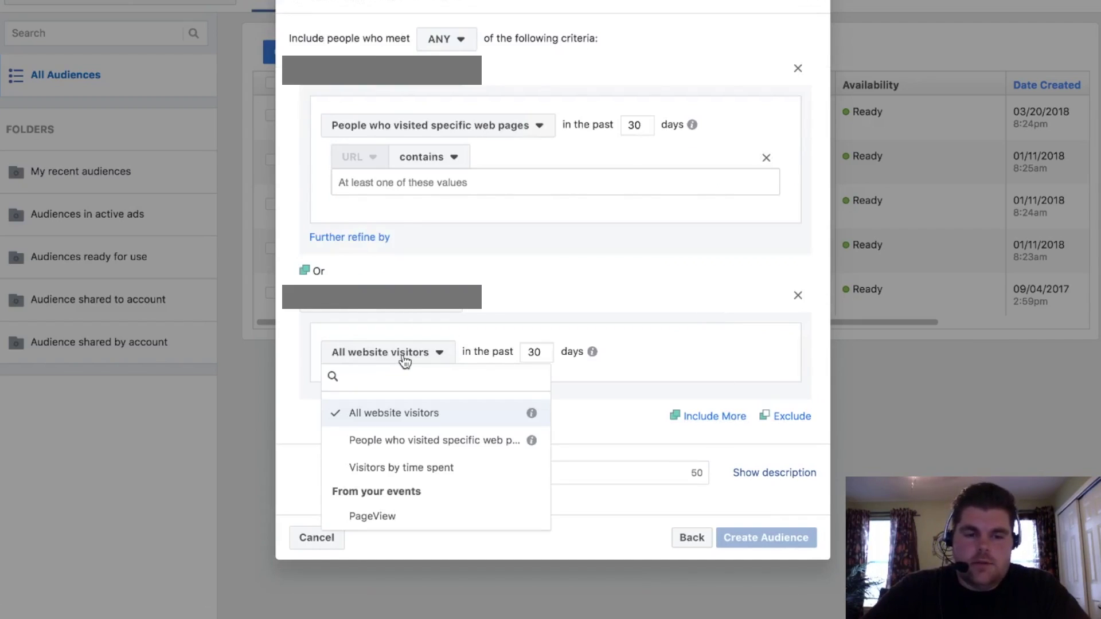
Step: Change the criteria matching from ANY to ALL
left_click(439, 39)
left_click(454, 87)
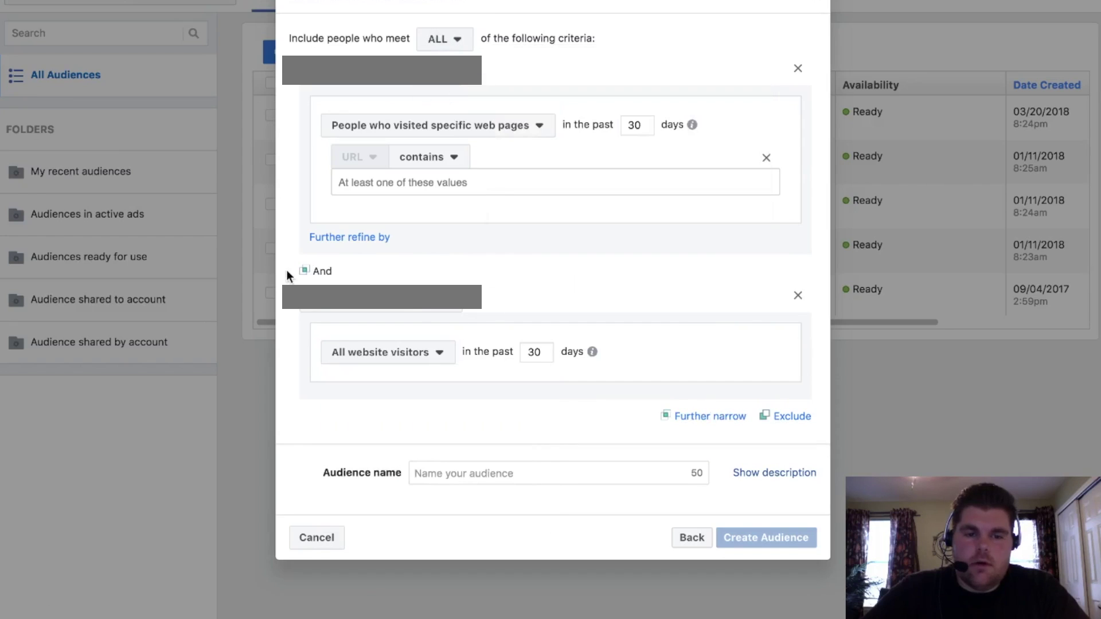
left_click(445, 46)
left_click(355, 9)
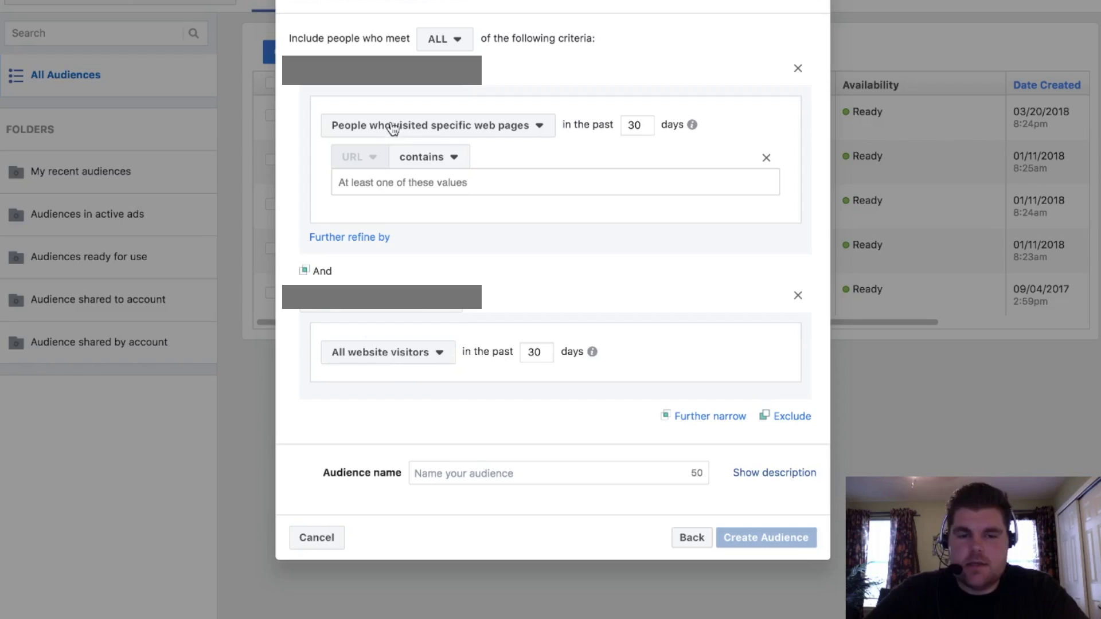
Step: Set the second block to specific web pages with 'doesn't contain', then close the form unsaved
left_click(413, 356)
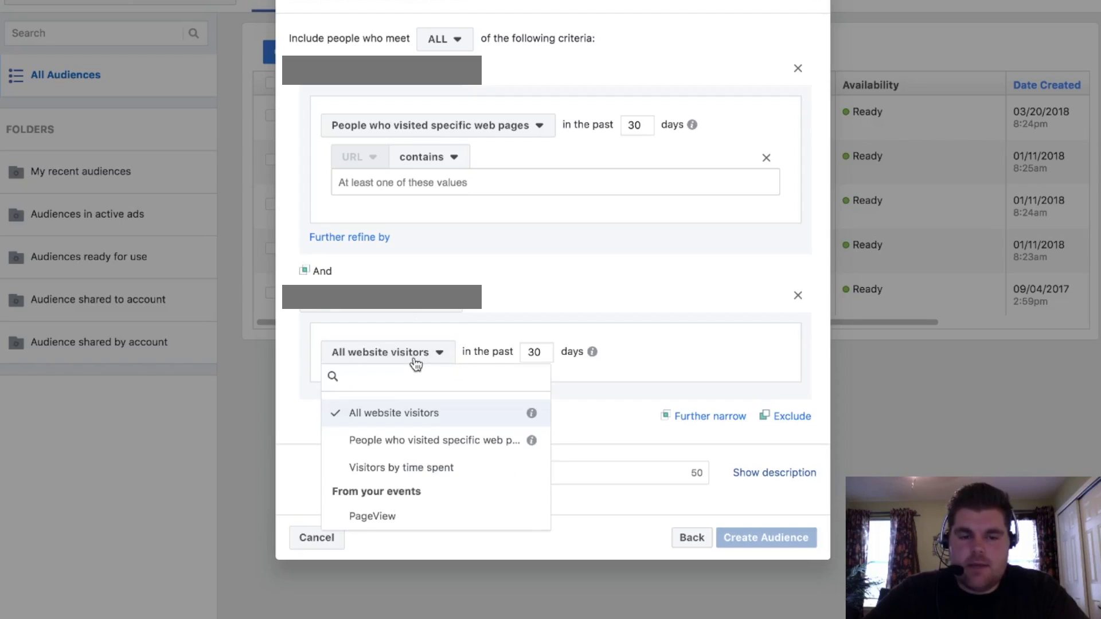
left_click(434, 442)
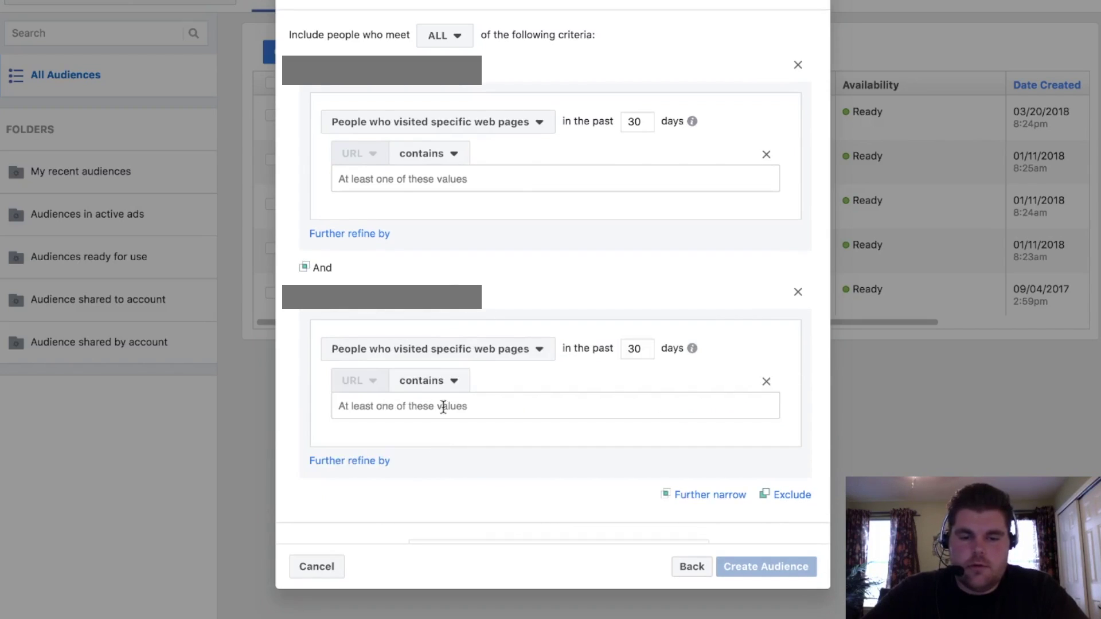
left_click(458, 380)
left_click(458, 432)
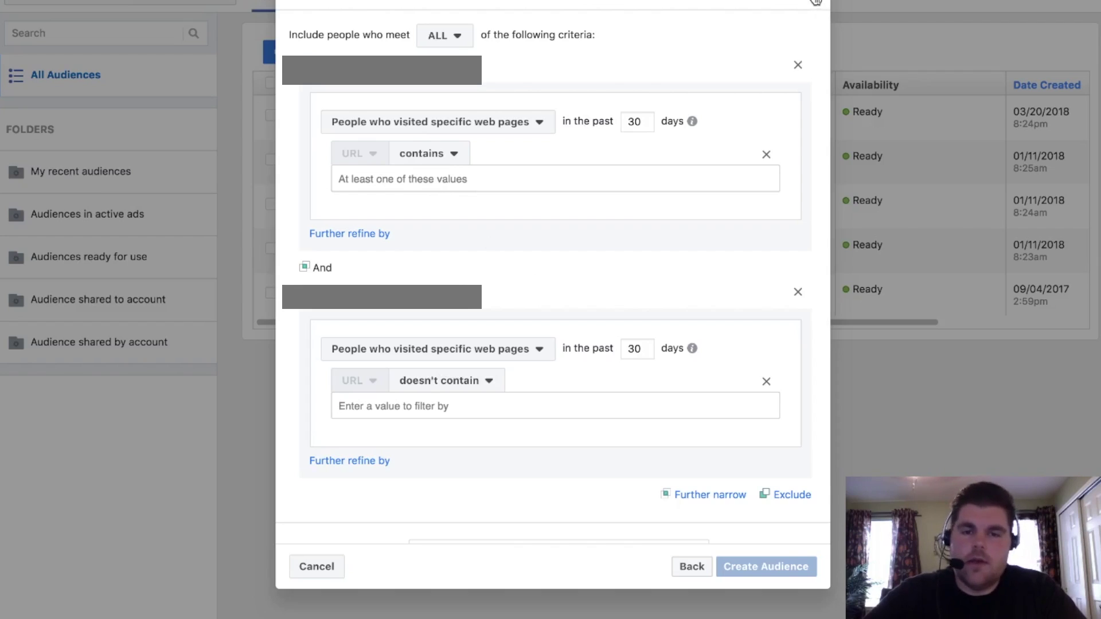
left_click(815, 1)
left_click(275, 53)
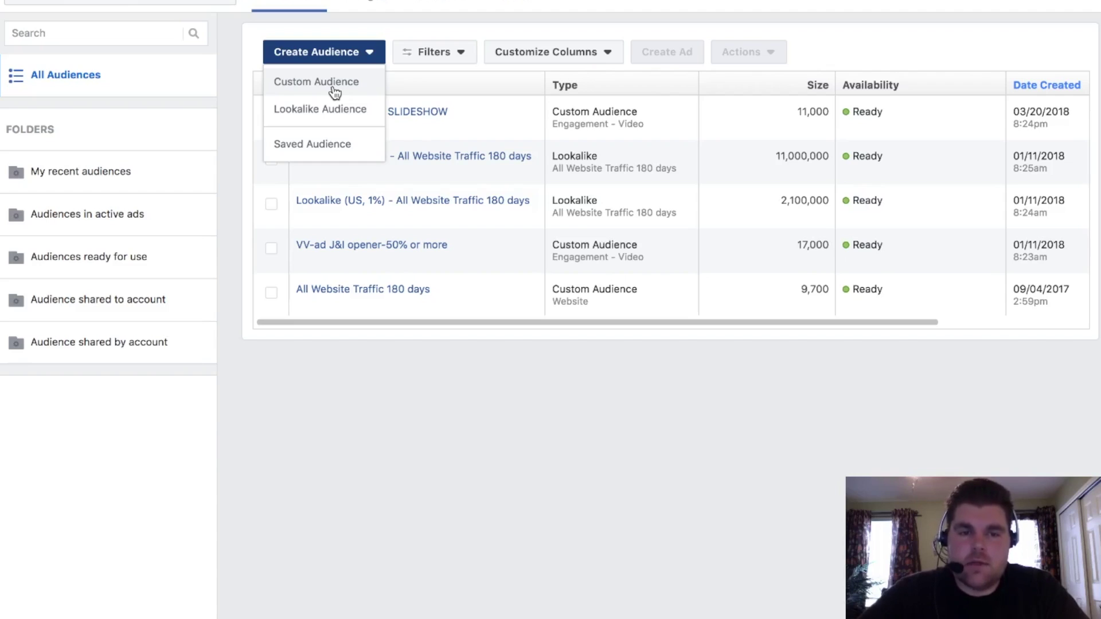
Step: Start an Offline Activity custom audience and review its event list, keeping the default event
left_click(335, 91)
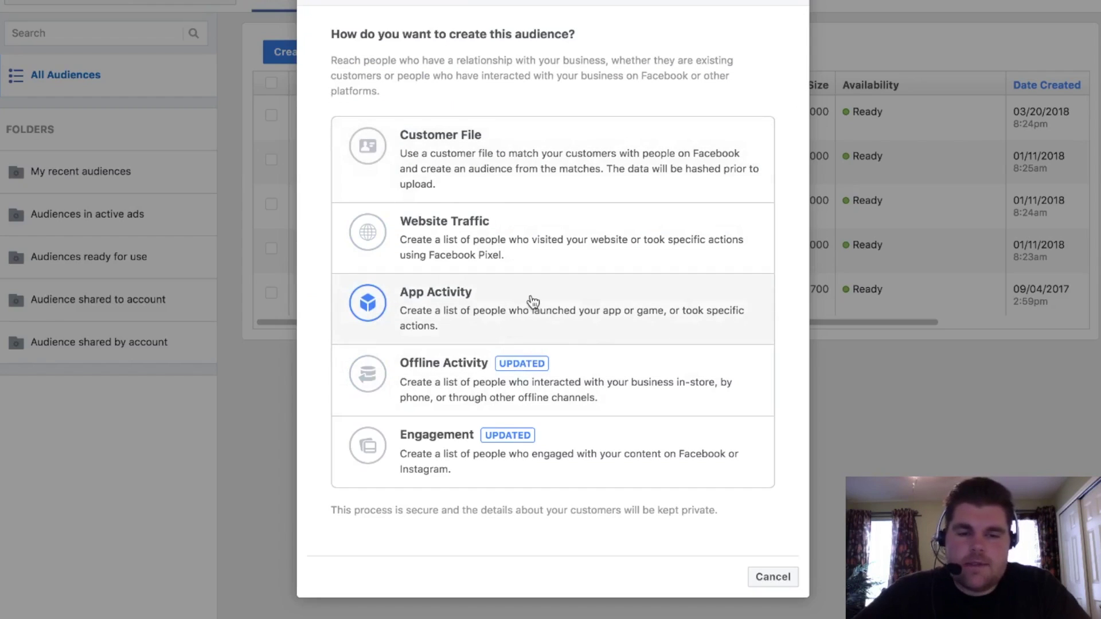
left_click(489, 386)
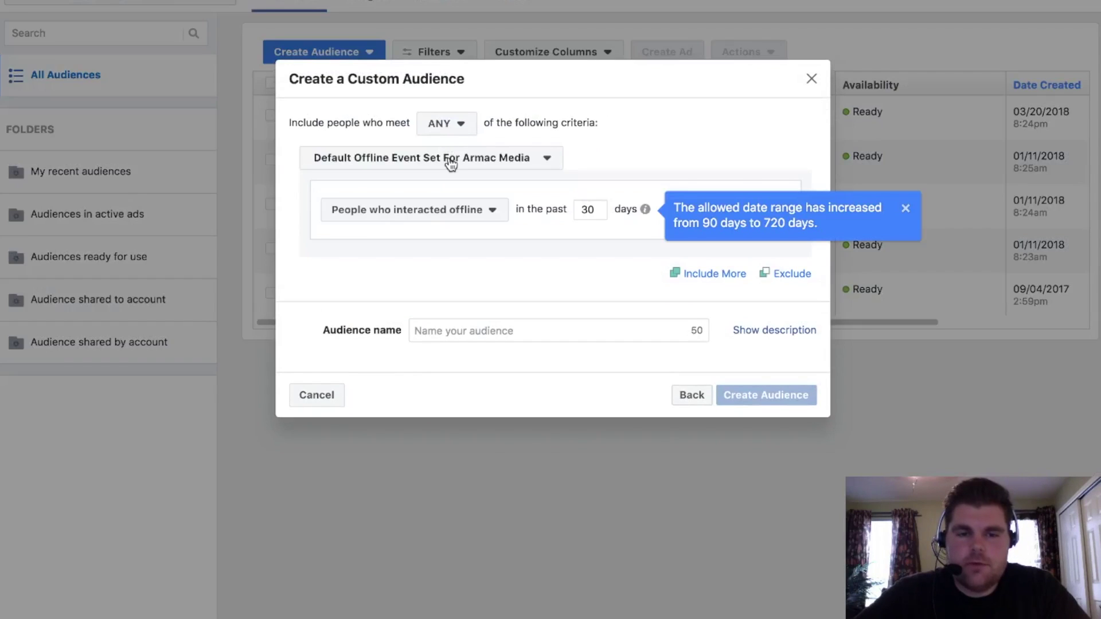
left_click(449, 212)
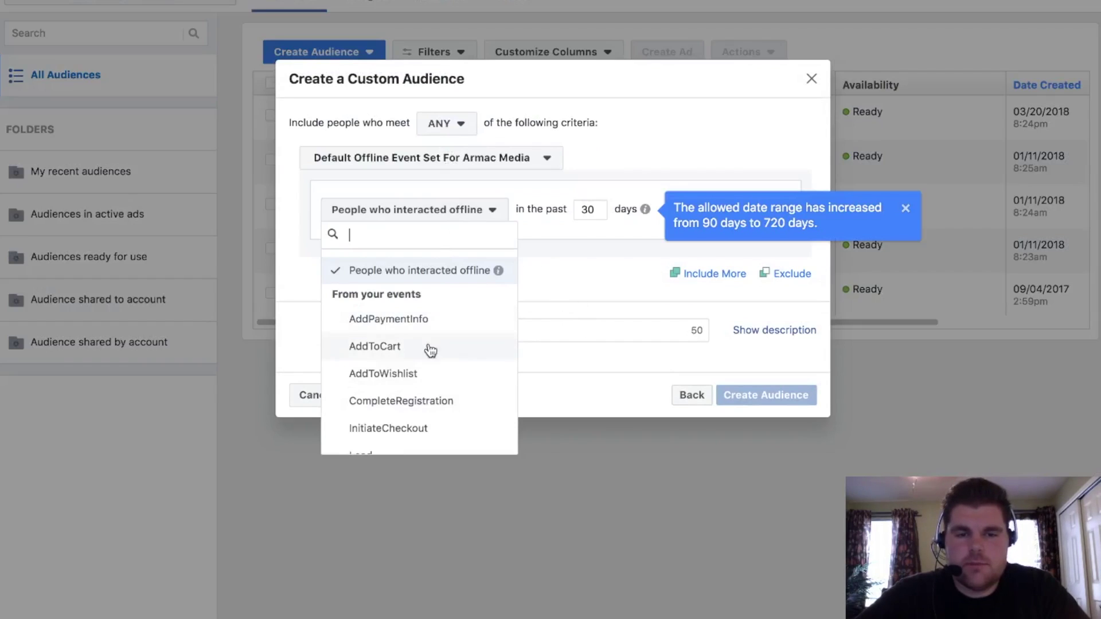
scroll(367, 344, "down", 5)
scroll(400, 348, "up", 5)
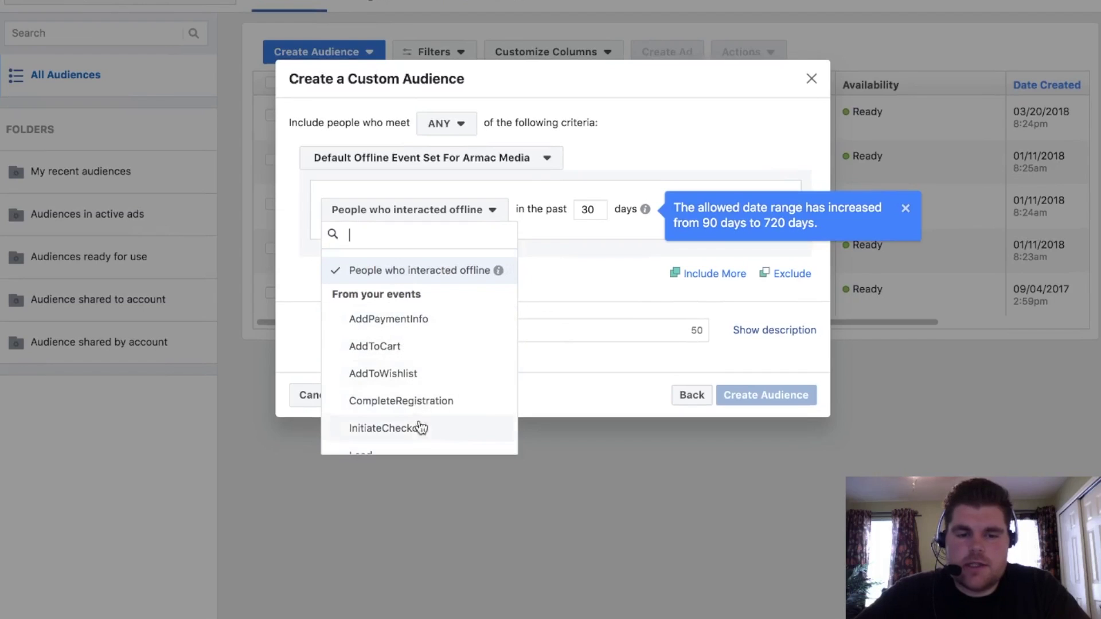
left_click(562, 271)
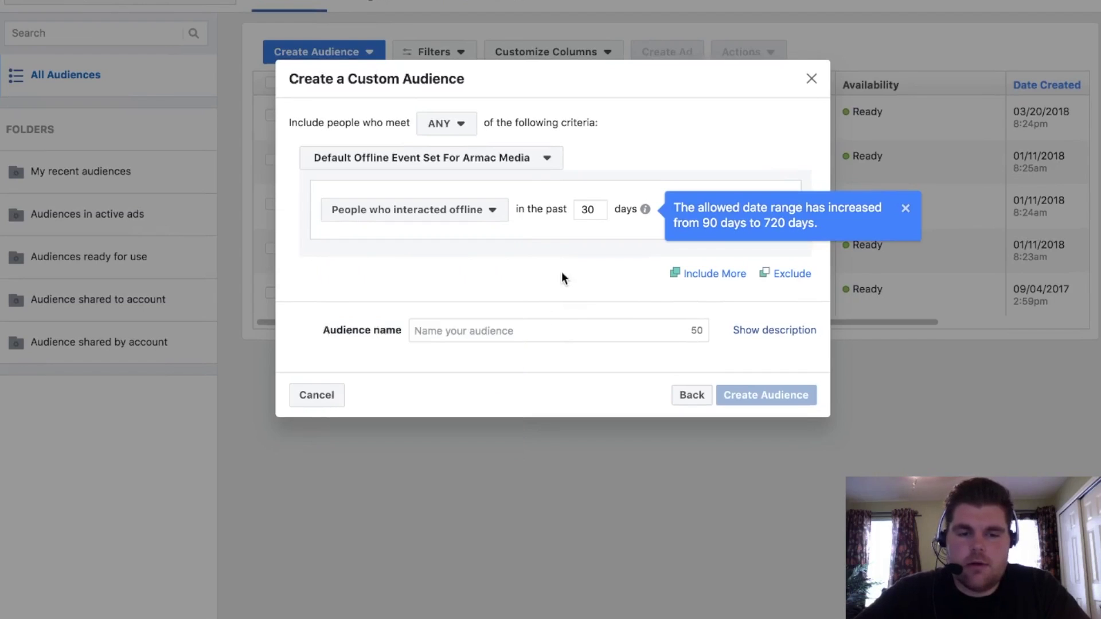
Step: Close the offline audience form and start a new Engagement custom audience
left_click(811, 78)
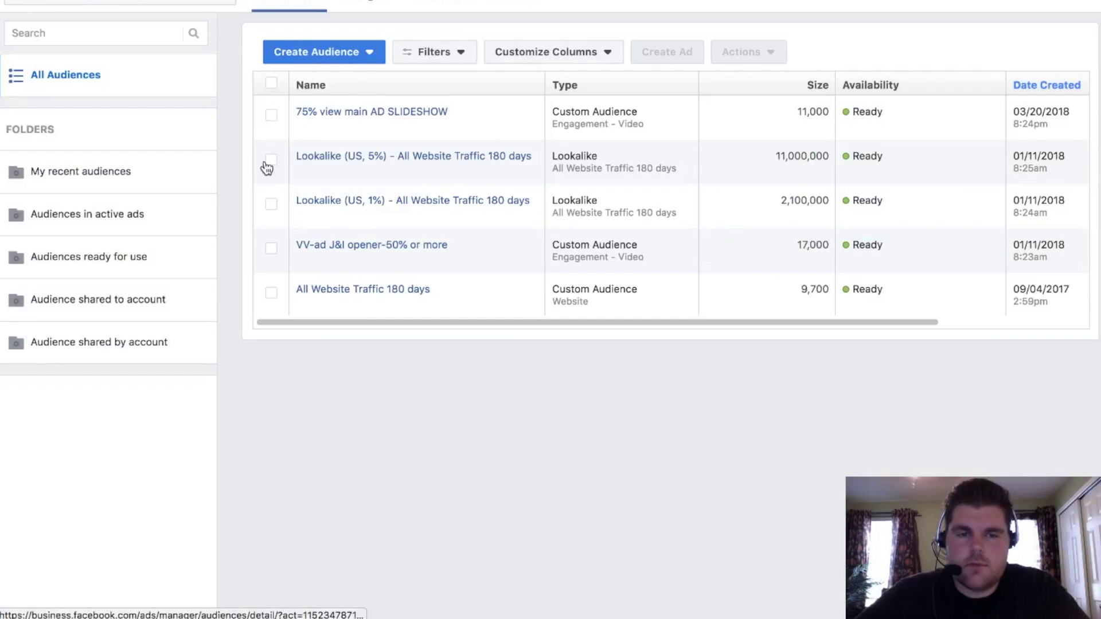
left_click(369, 55)
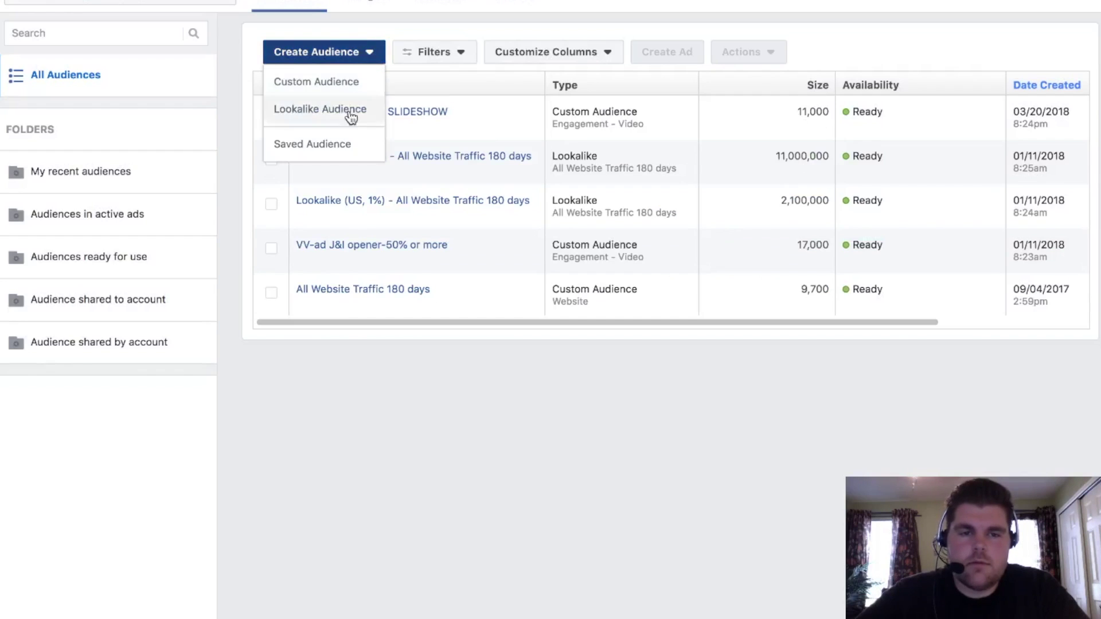
left_click(340, 84)
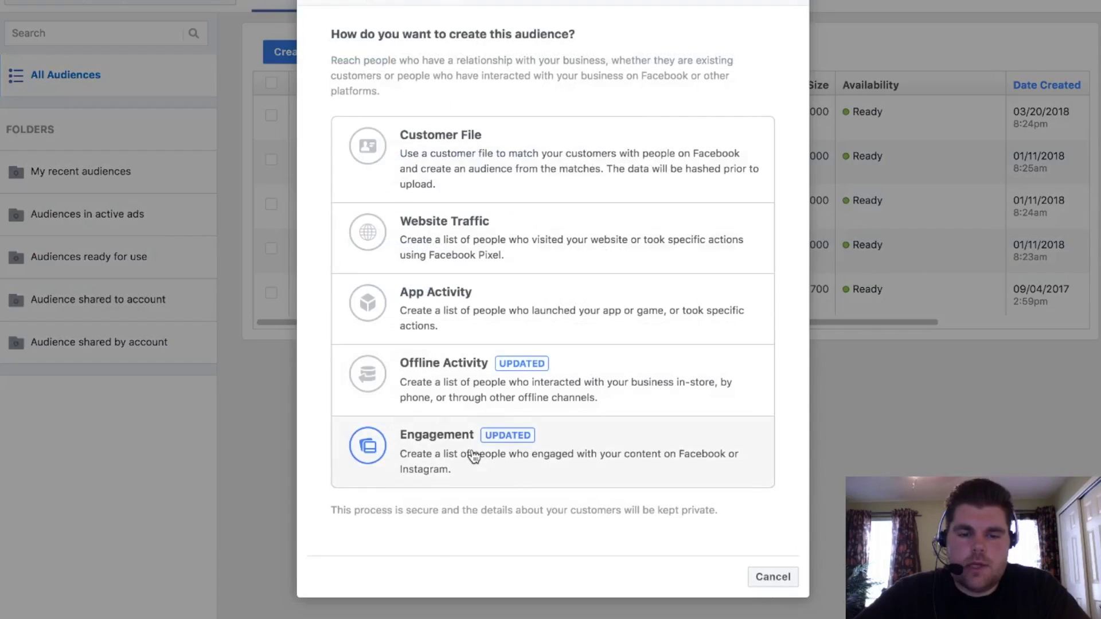
left_click(472, 454)
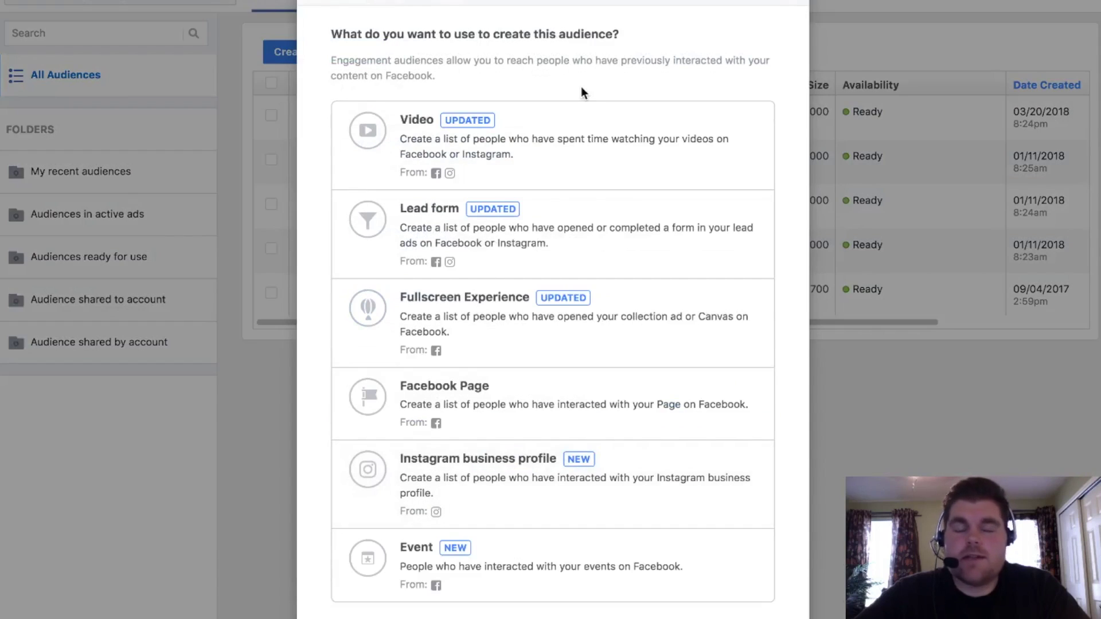
scroll(562, 147, "down", 3)
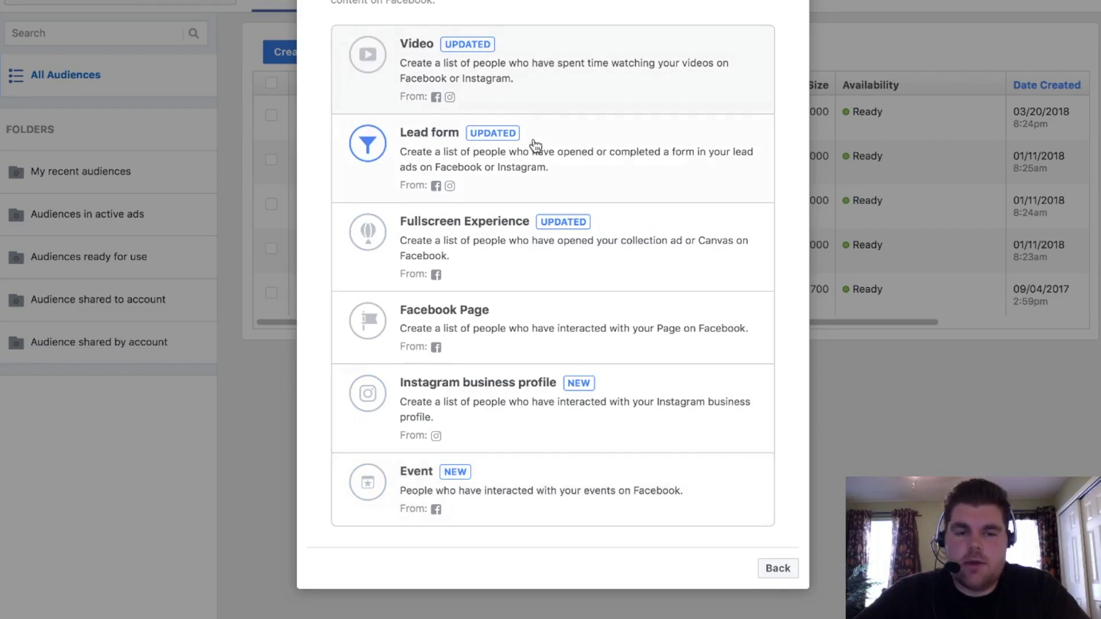
Step: Preview a Lead form audience of anyone who opened the form, then close it unsaved
left_click(532, 164)
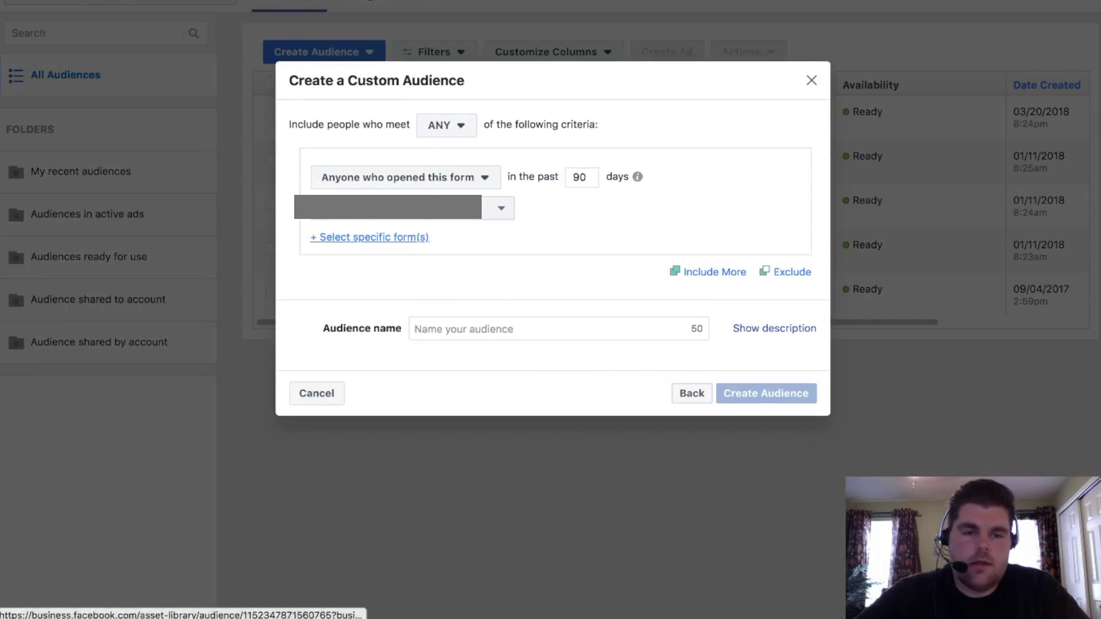
left_click(442, 213)
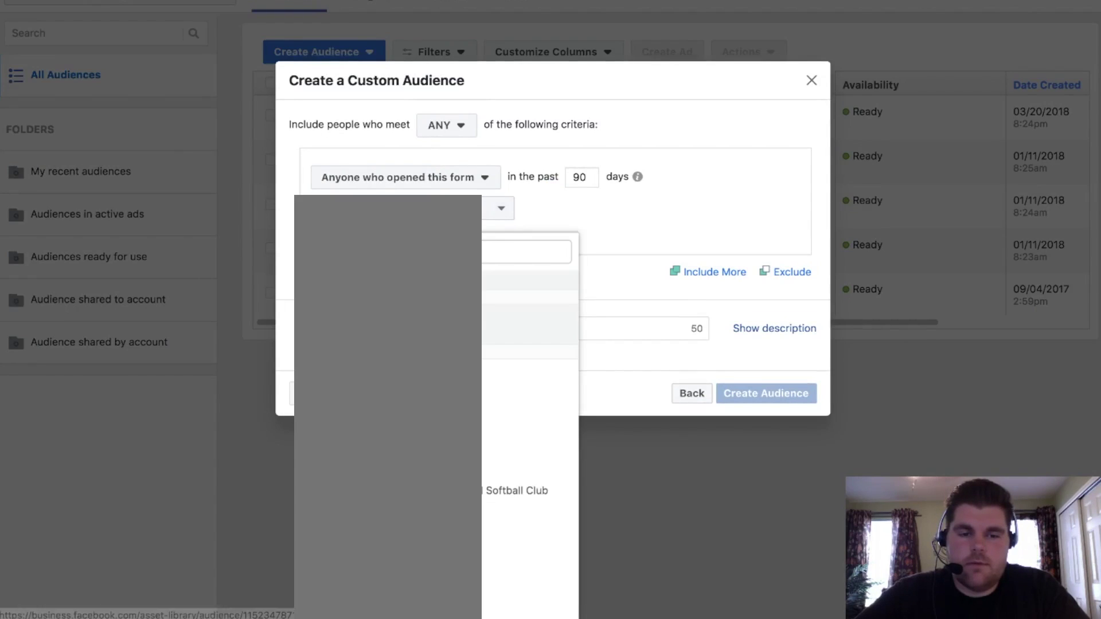
left_click(445, 174)
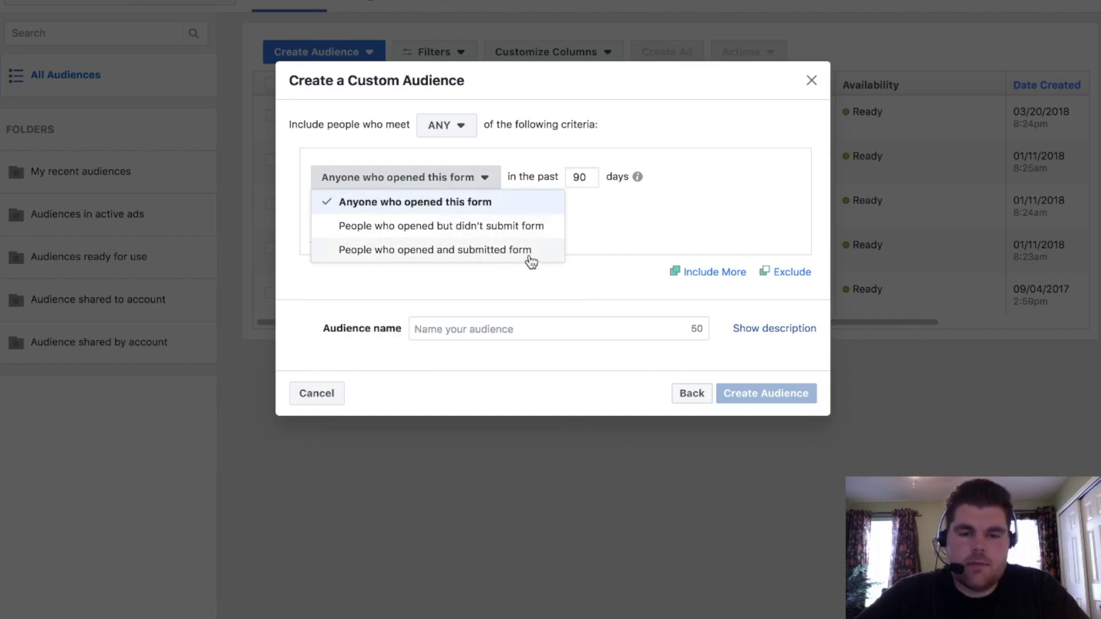
left_click(611, 229)
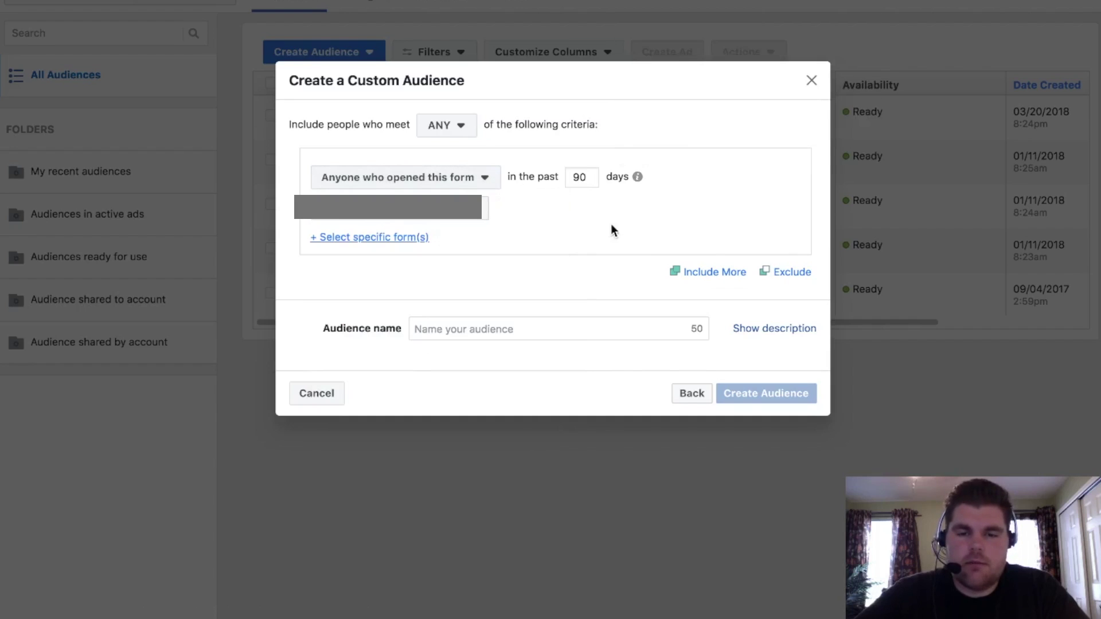
left_click(813, 82)
Step: Create an Engagement audience from the chosen Facebook Page, keeping everyone who engaged in 365 days
left_click(353, 58)
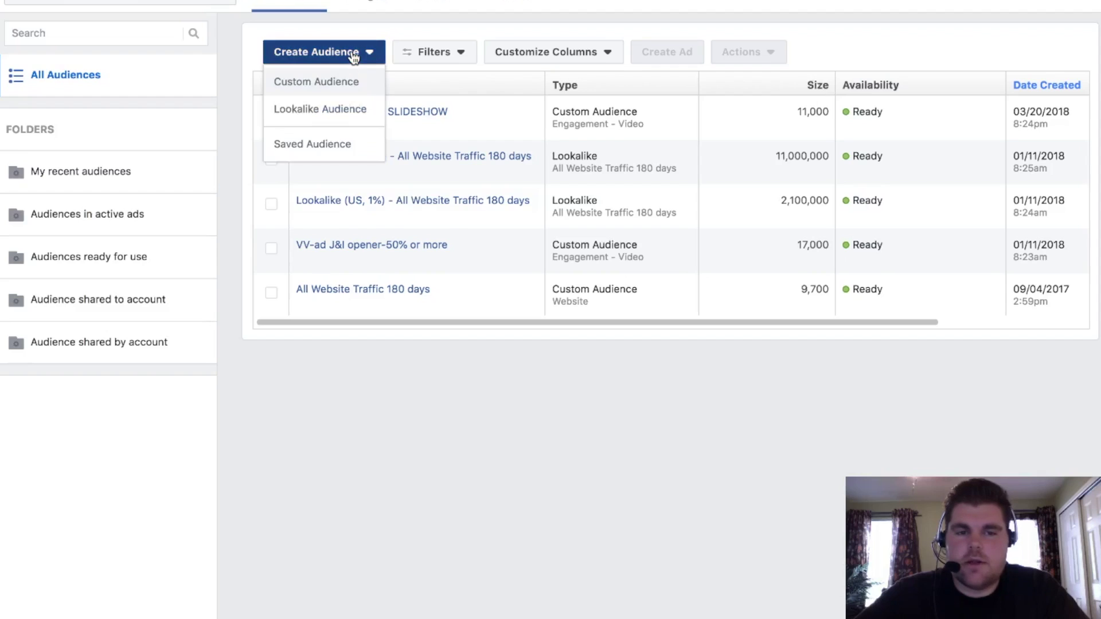
left_click(344, 93)
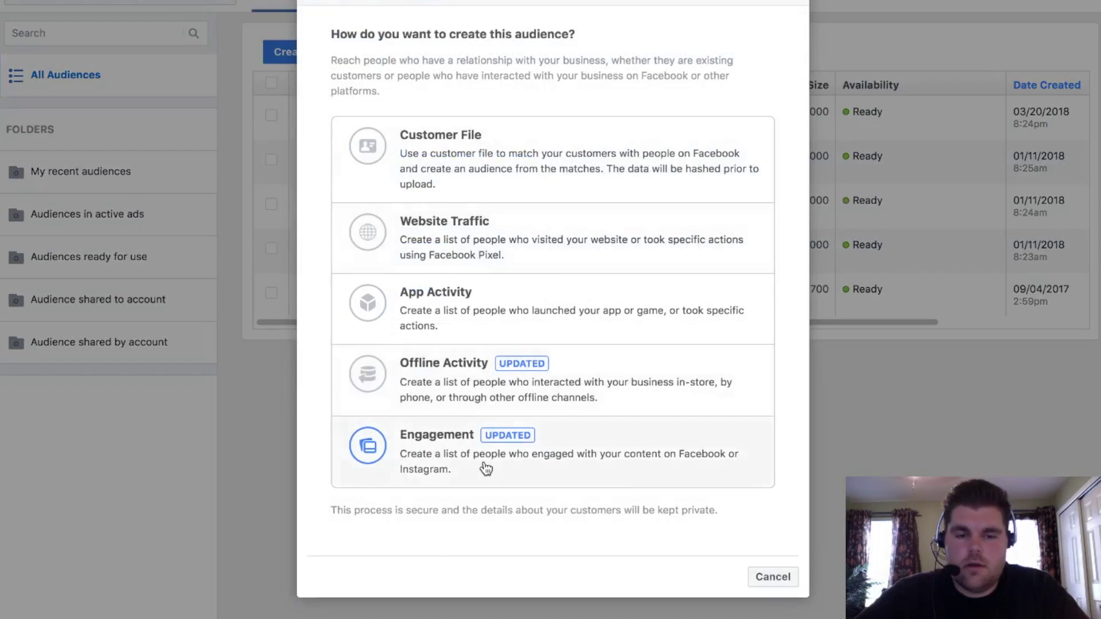
left_click(486, 469)
scroll(521, 276, "down", 3)
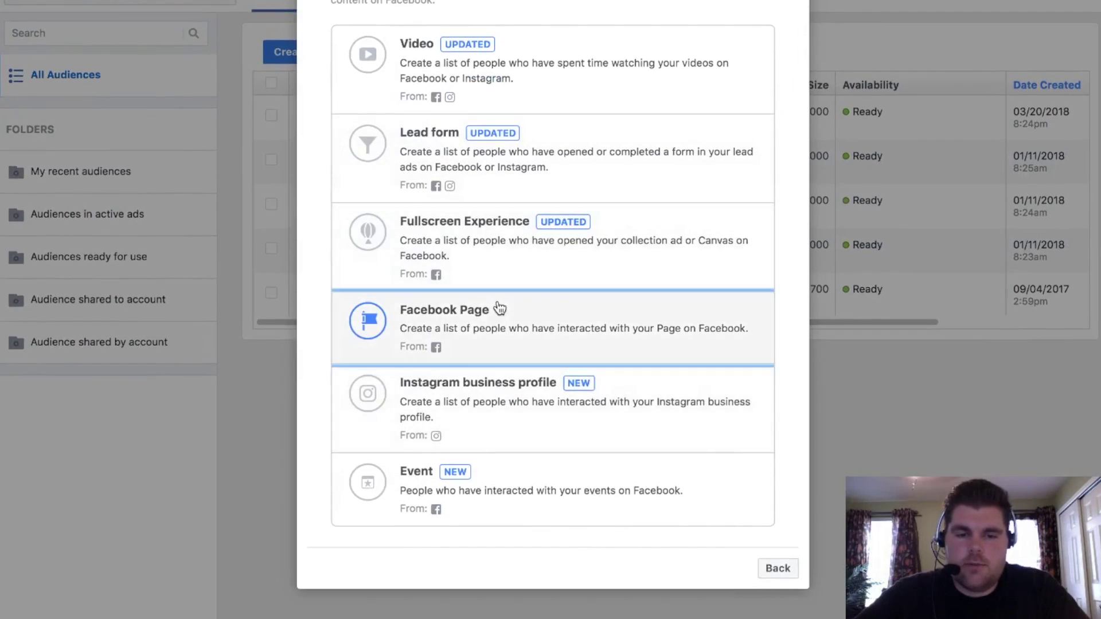
left_click(499, 308)
left_click(492, 174)
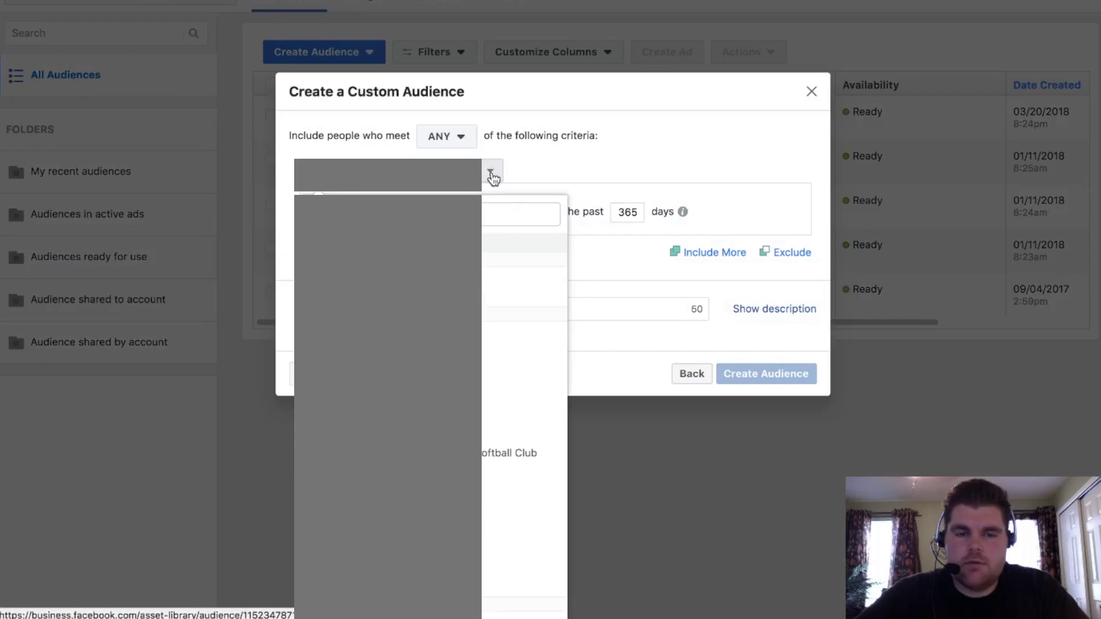
left_click(522, 284)
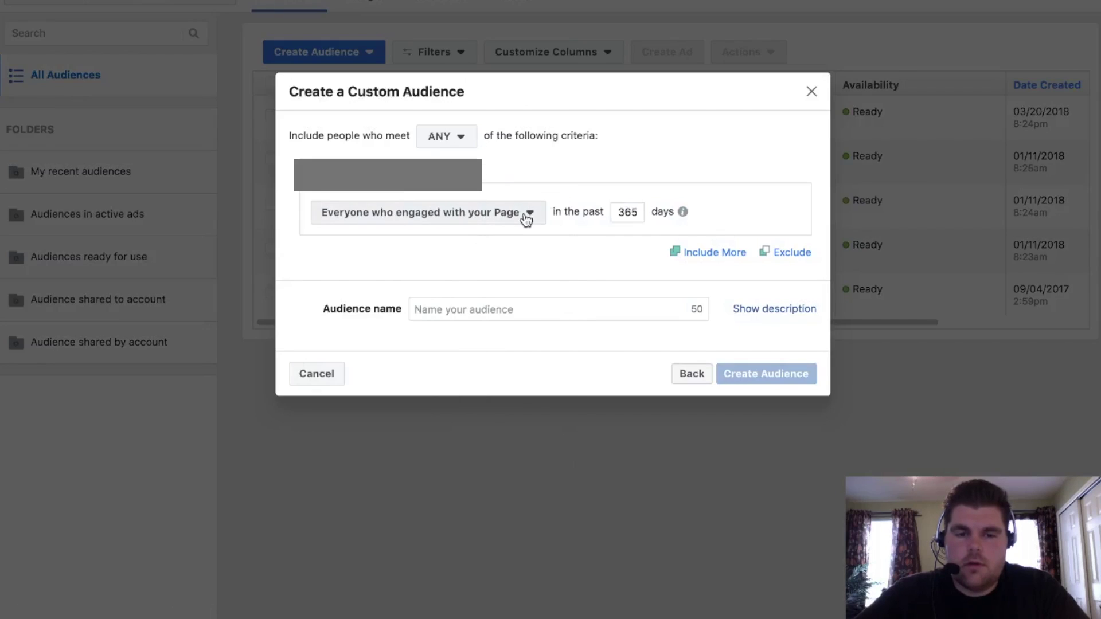
left_click(526, 216)
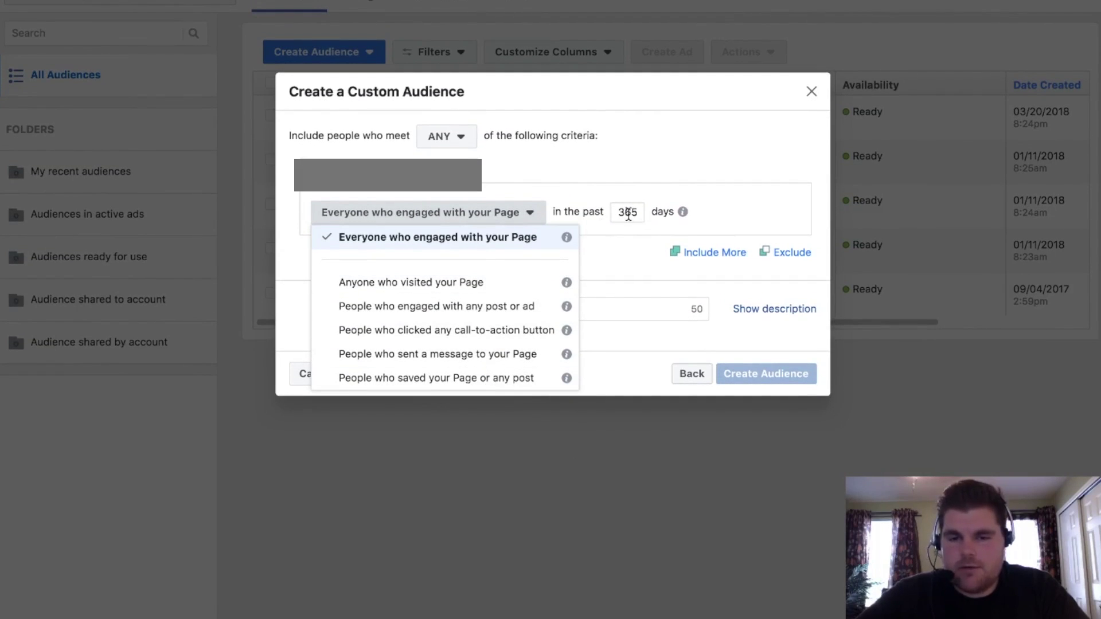
left_click(643, 245)
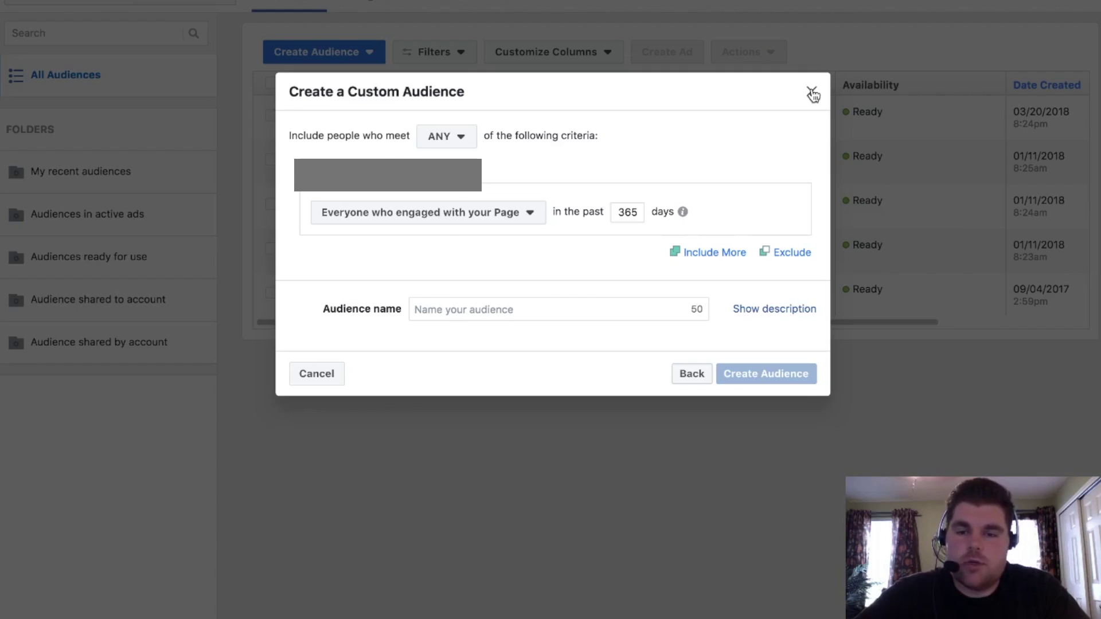
Step: Close the Page engagement Custom Audience draft without saving, opening and dismissing the Create Audience menu
left_click(812, 93)
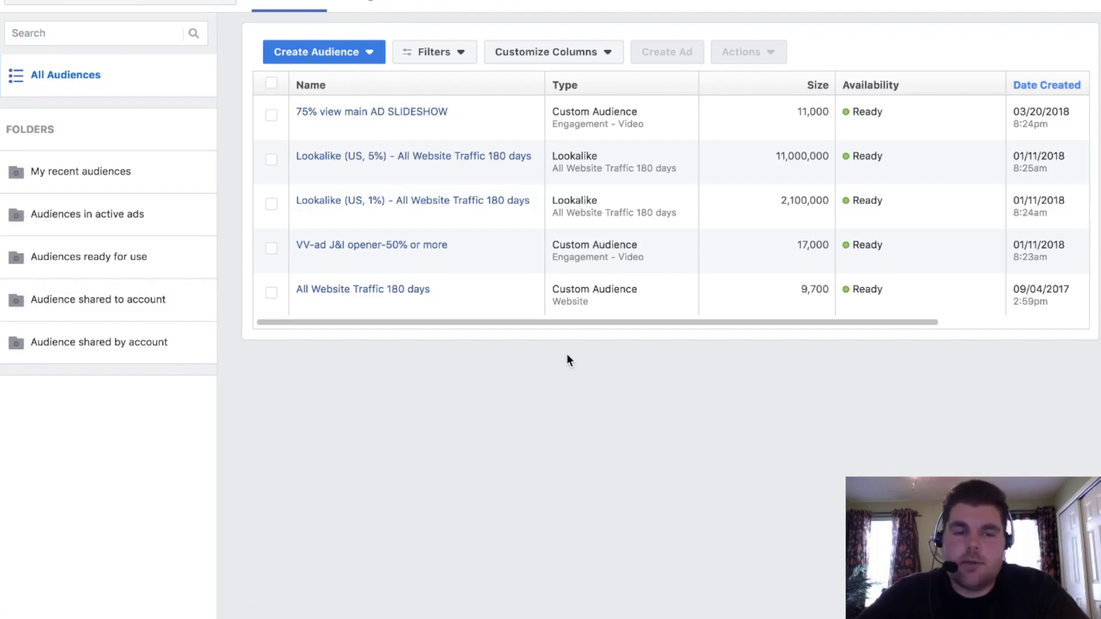
left_click(361, 57)
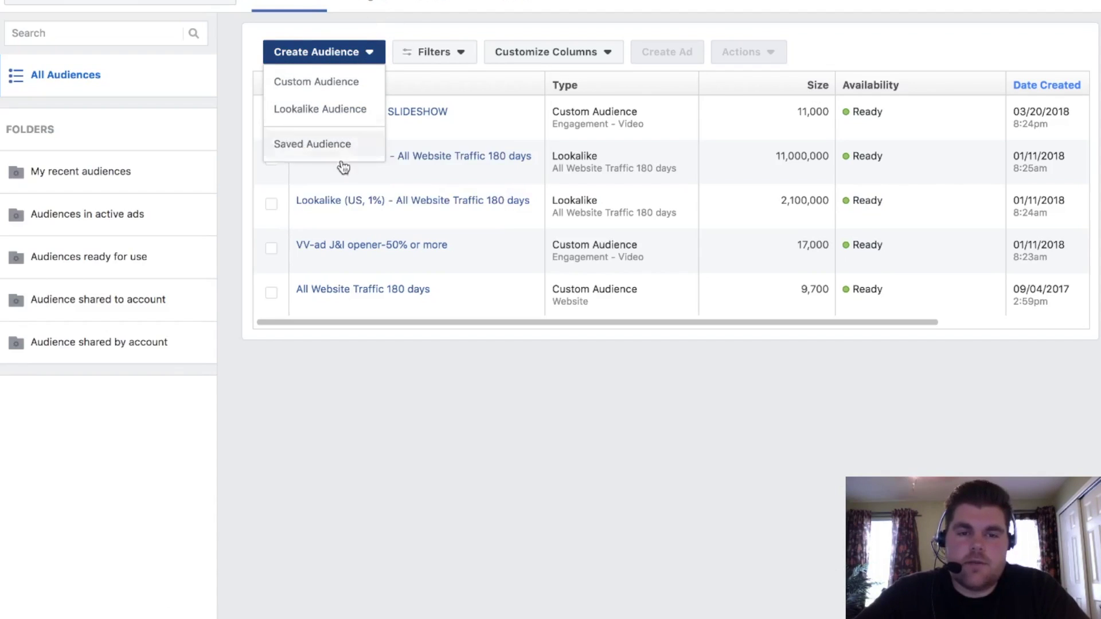
left_click(416, 17)
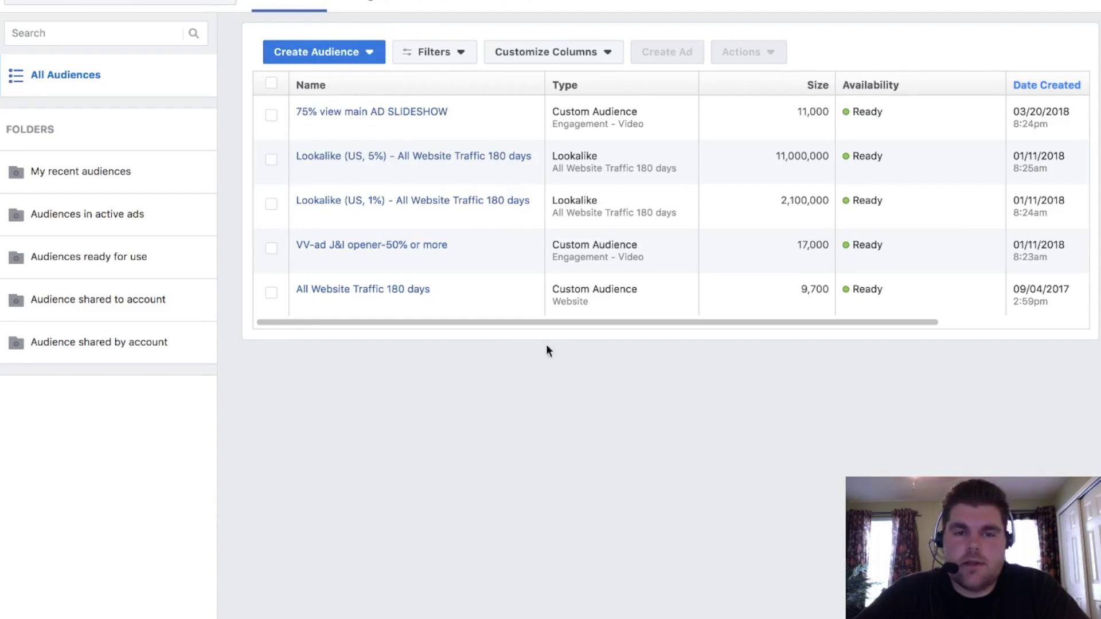